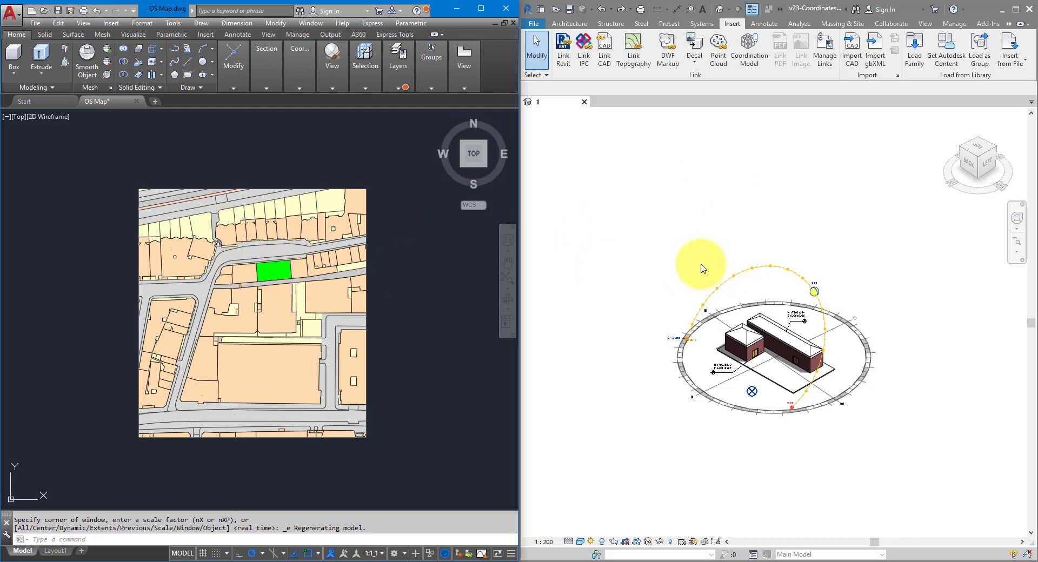
left_click(685, 261)
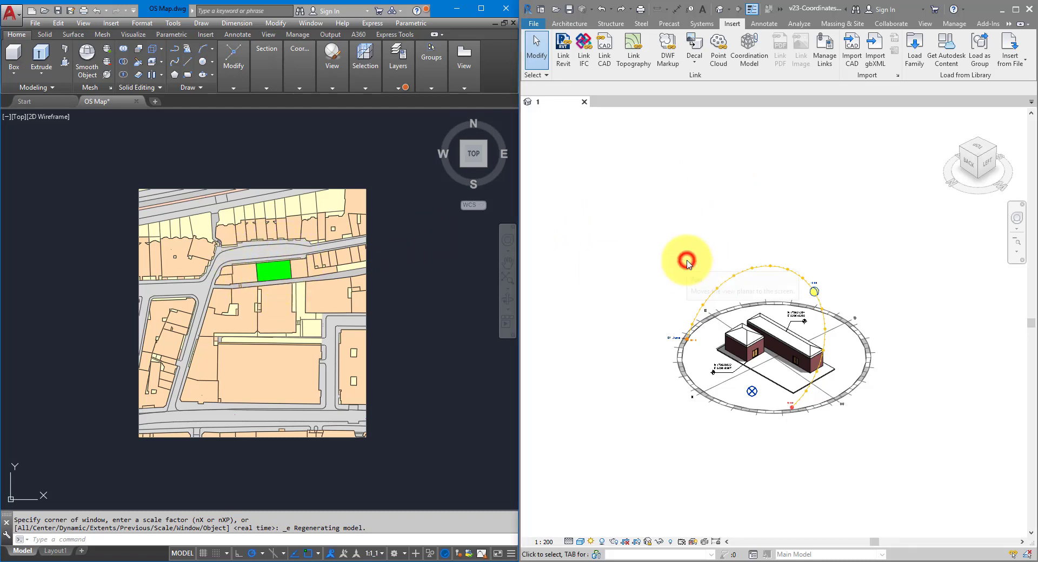
left_click(776, 396)
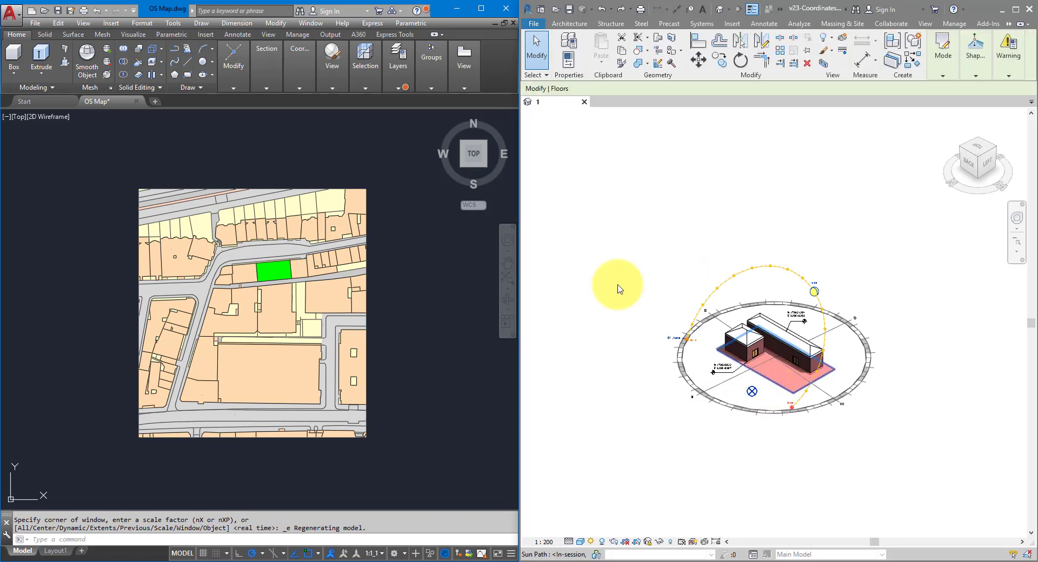
- Switch to AutoCAD, maximize its window and review the named coordinate systems of the OS map with UCSMAN
left_click(493, 76)
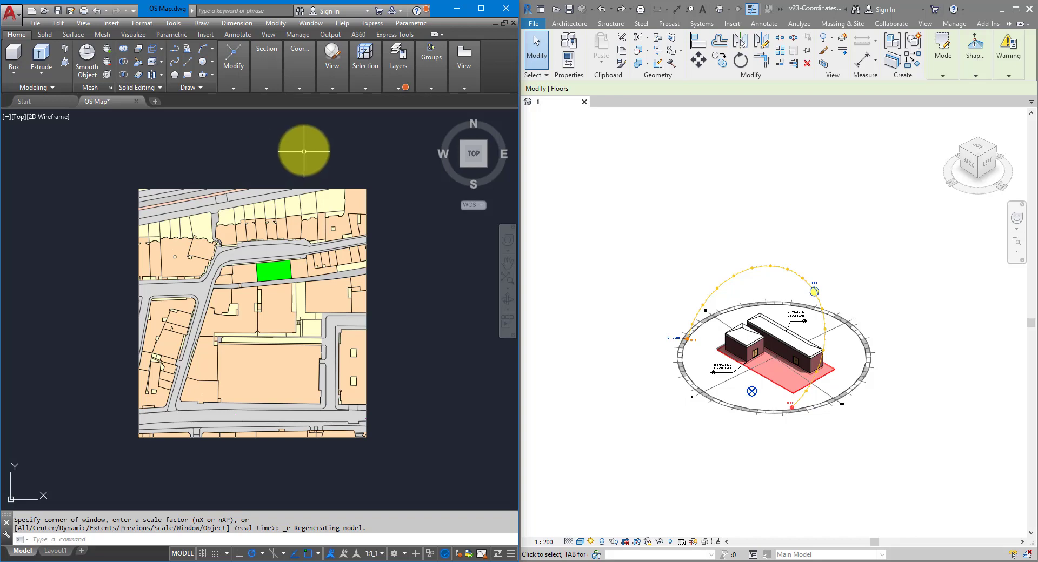
left_click(479, 8)
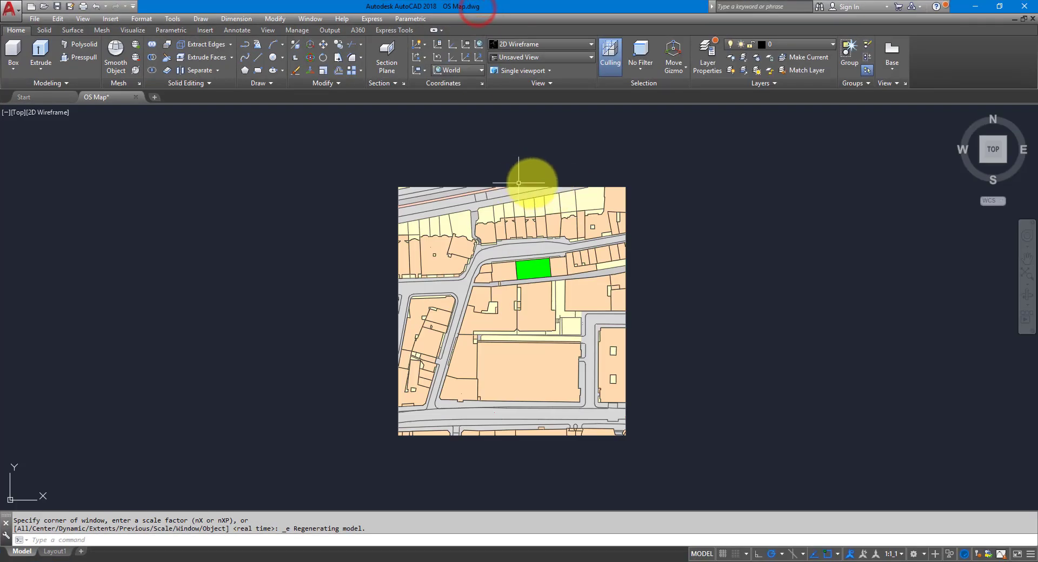
type("uc")
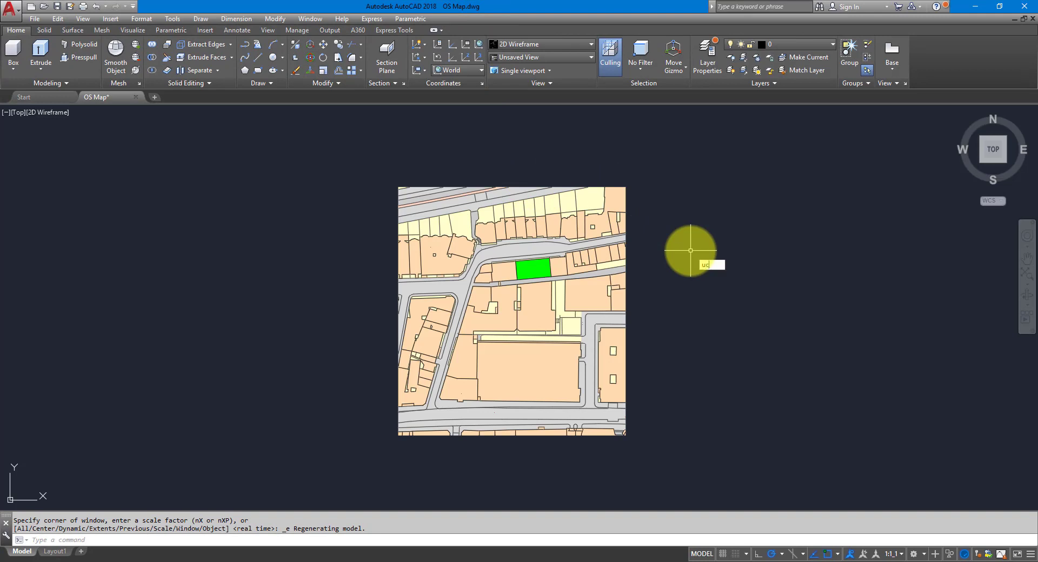
type("sman")
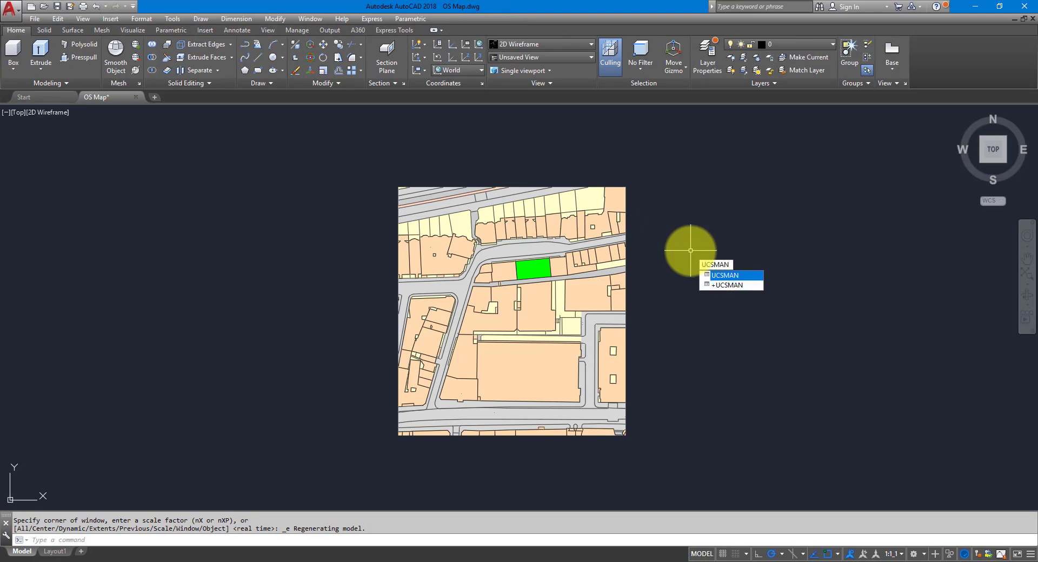
key("Return")
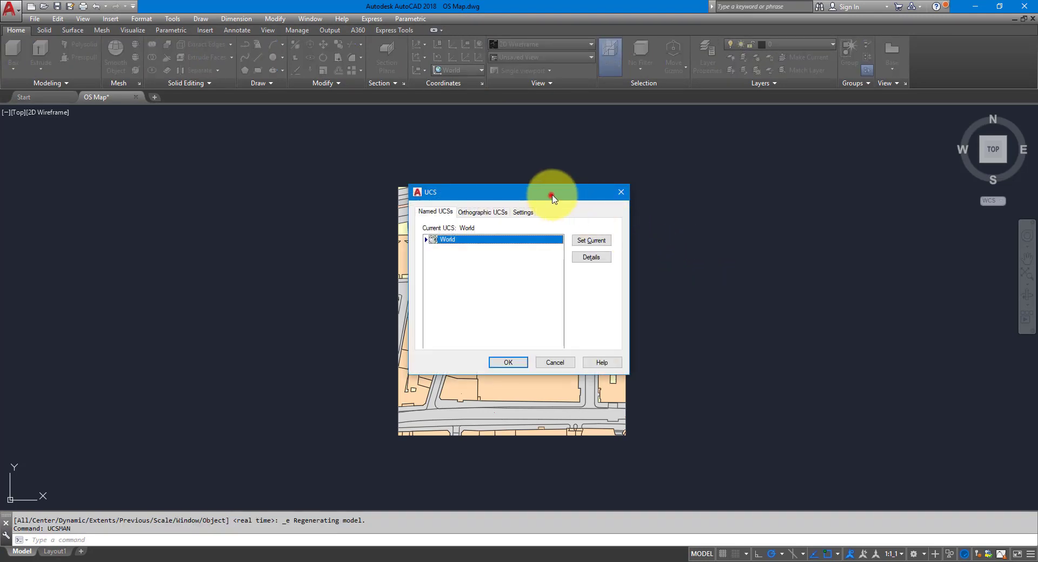
left_click_drag(550, 195, 786, 199)
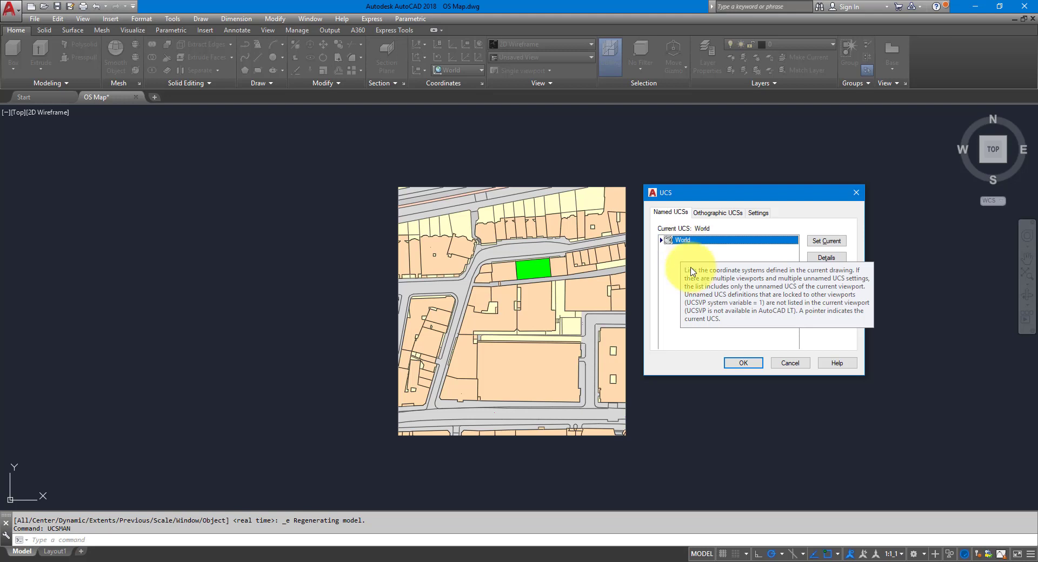
left_click(739, 362)
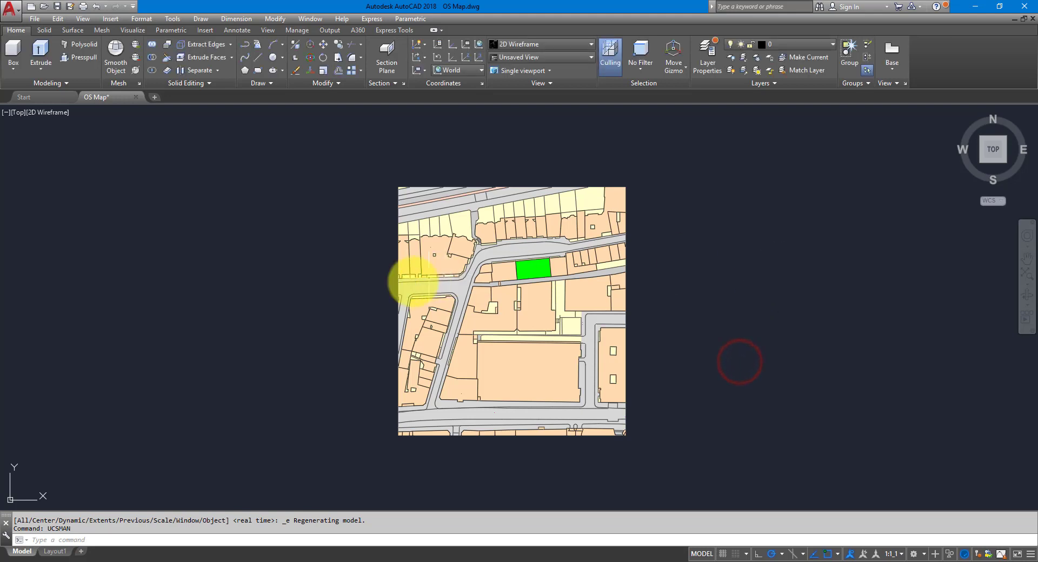
- Draw a line from the origin at 0,0 to a point on the OS map just west of the green plot
middle_click_drag(373, 298, 440, 299)
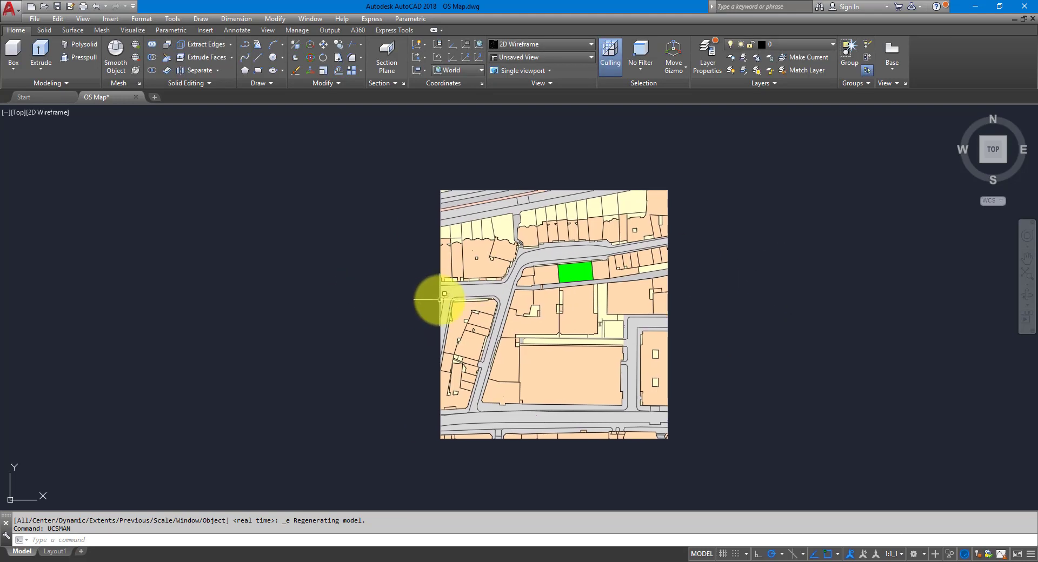
type("l")
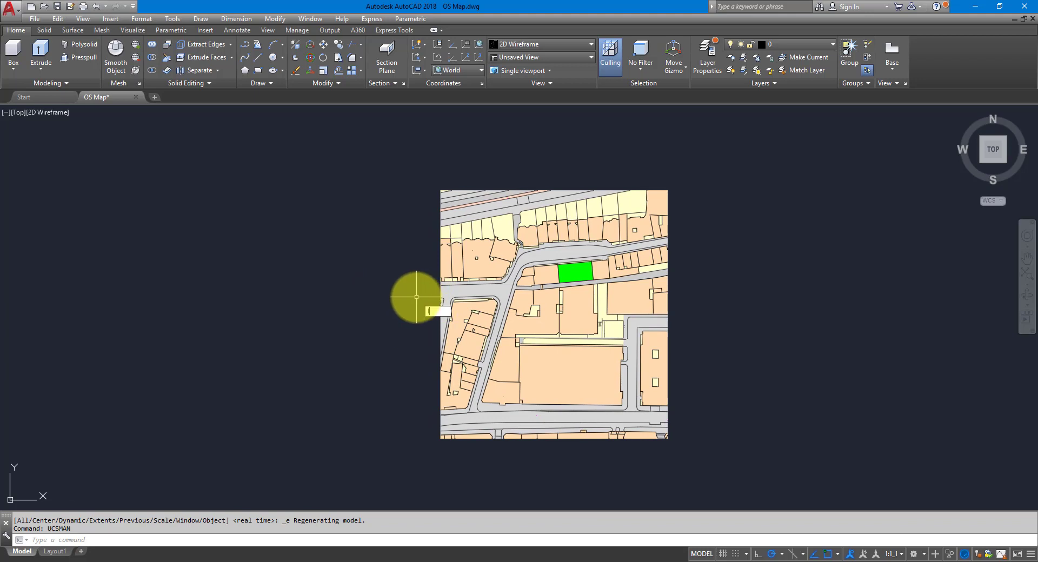
key("Return")
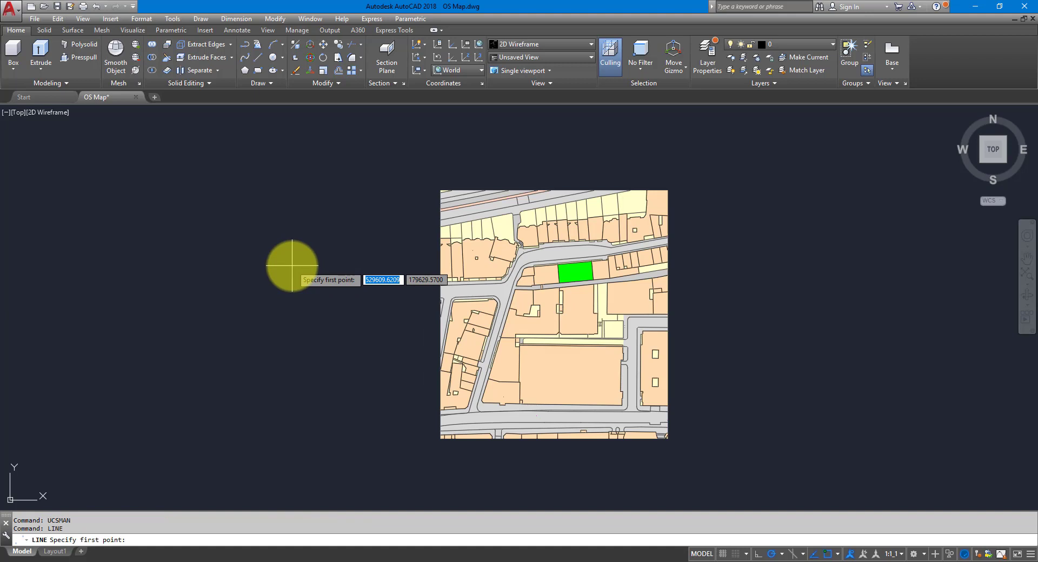
type("0")
key("Tab")
type("0")
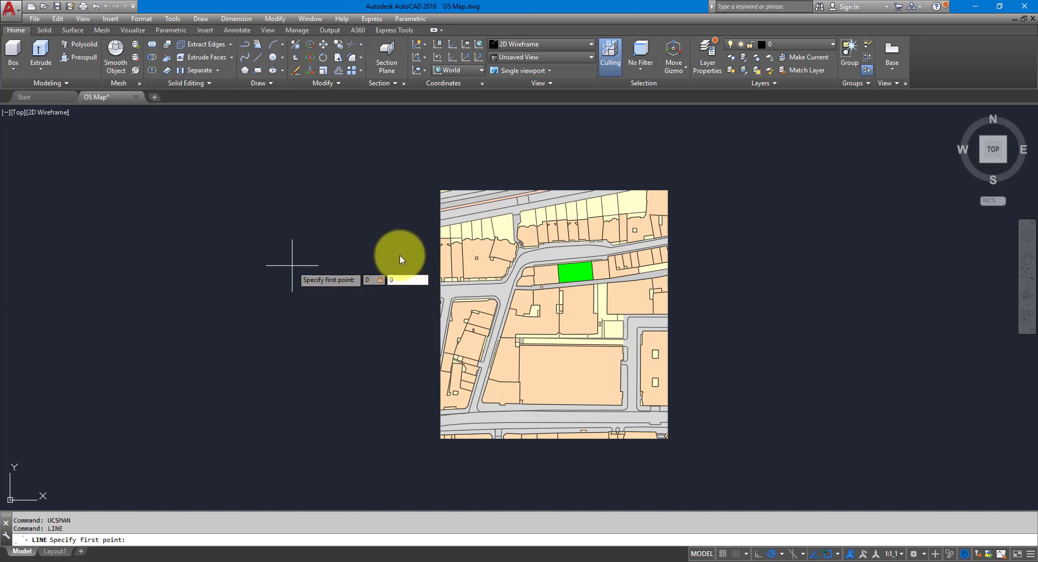
key("Return")
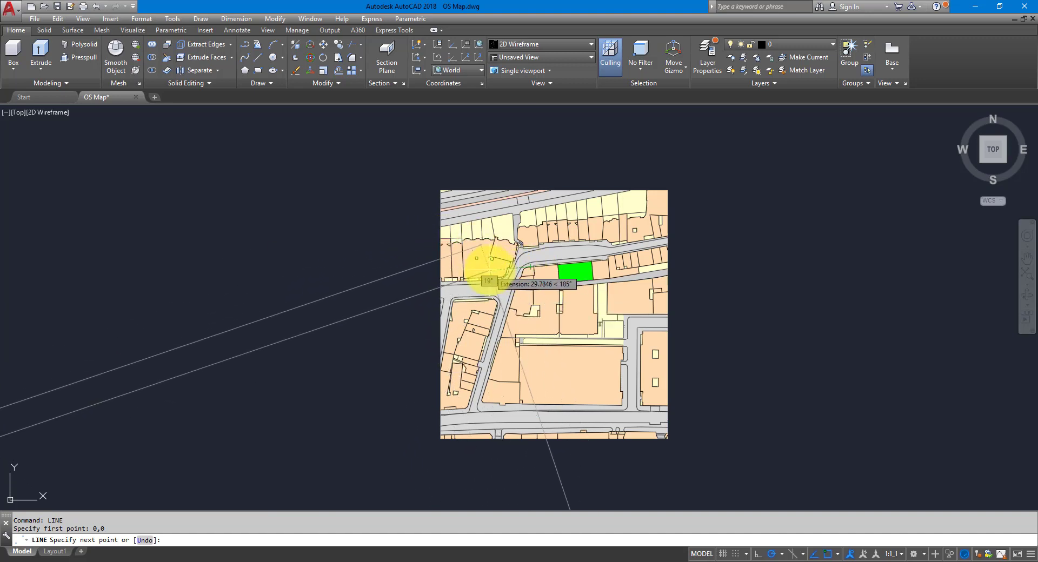
left_click(497, 270)
key("Escape")
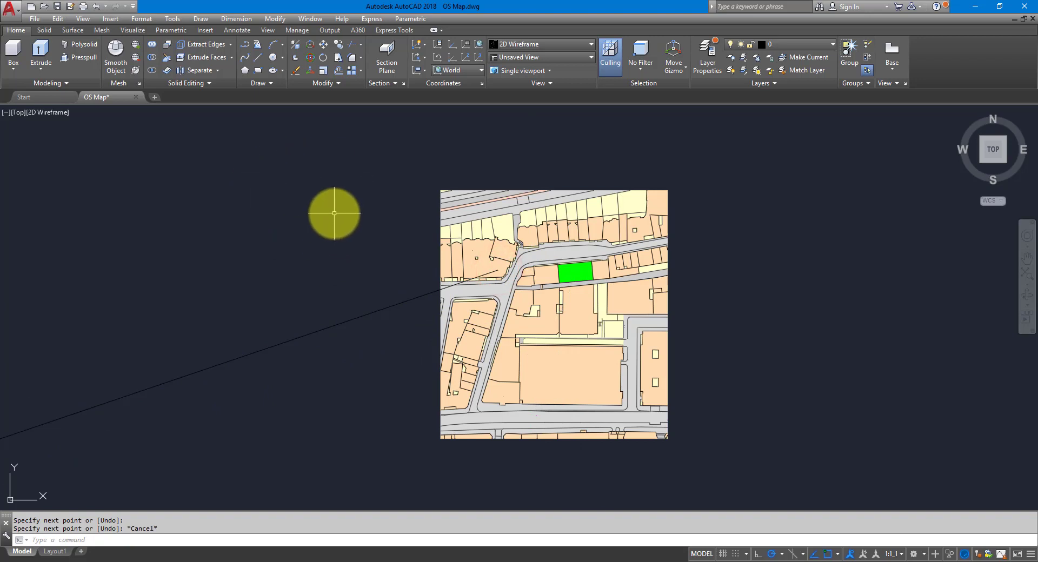
- Erase the line running from the origin to the OS map
middle_click(332, 236)
middle_click(333, 236)
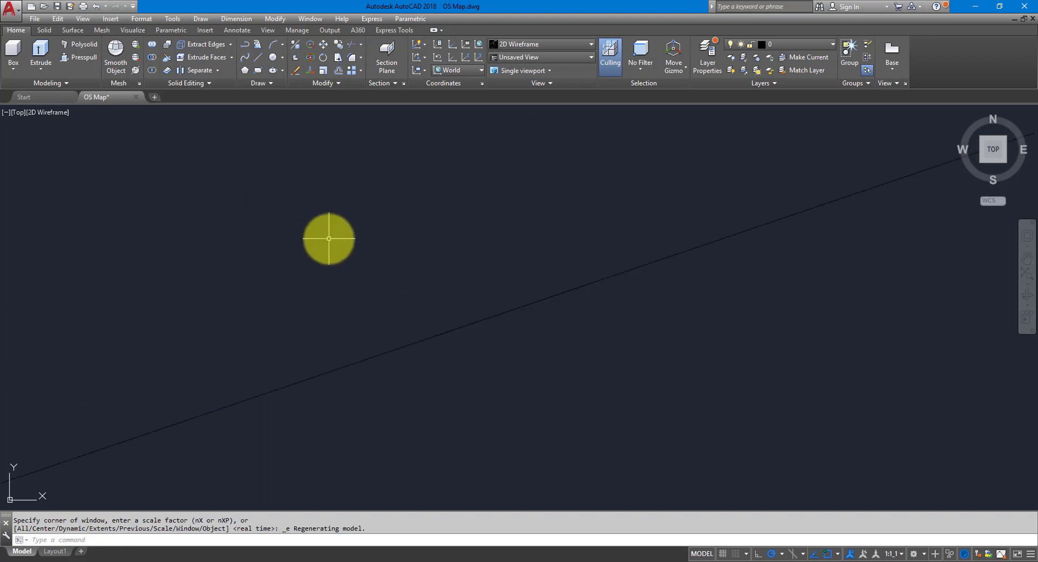
scroll(328, 238, "down", 2)
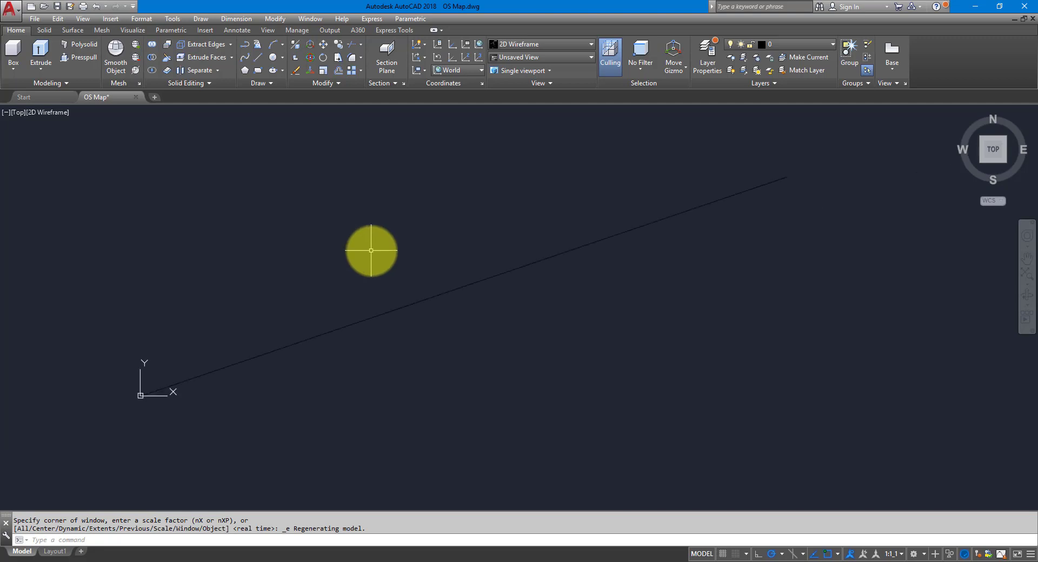
left_click(469, 217)
left_click(447, 323)
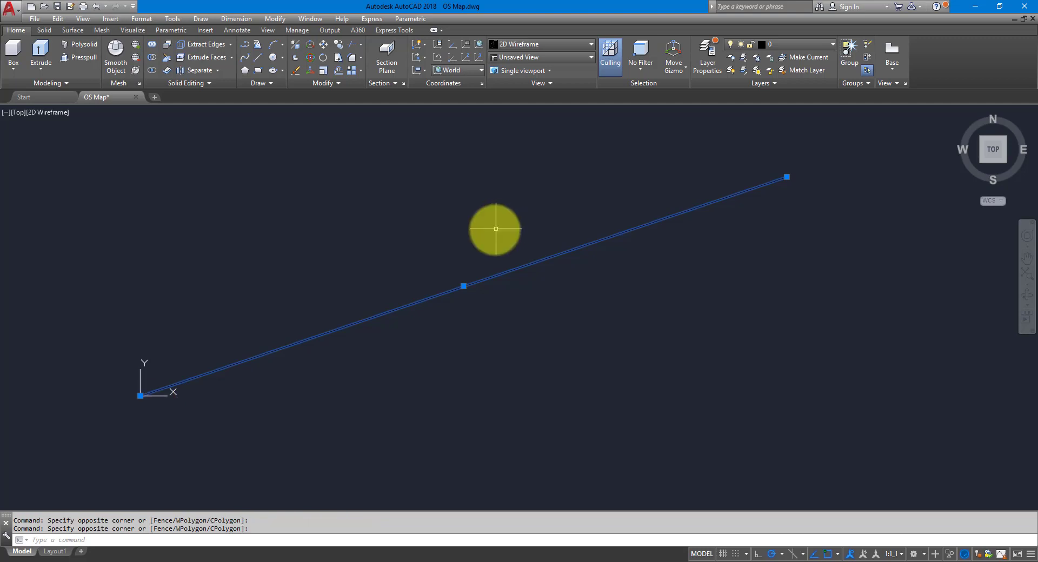
left_click(485, 231)
left_click(453, 356)
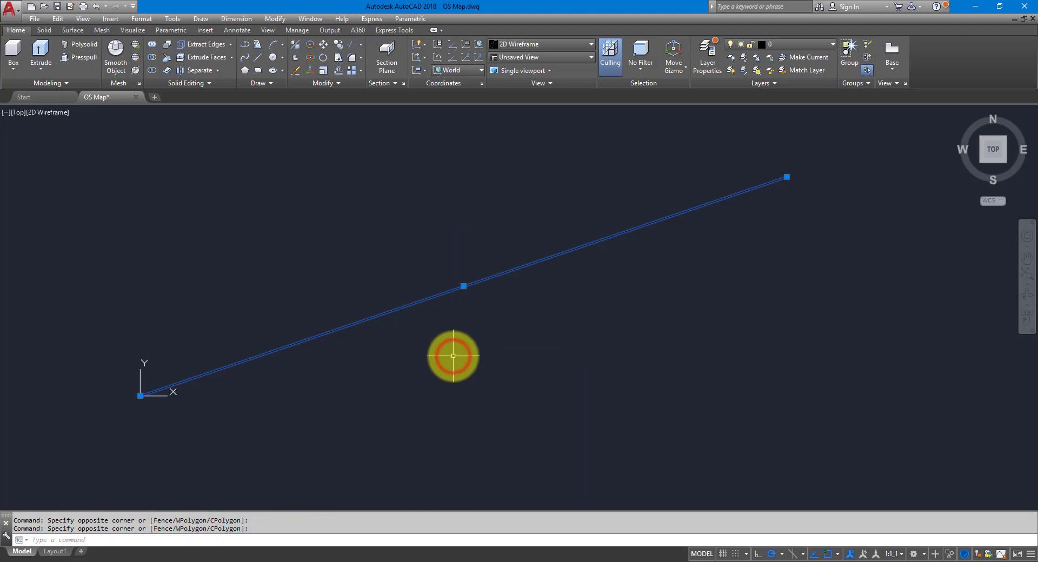
key("Escape")
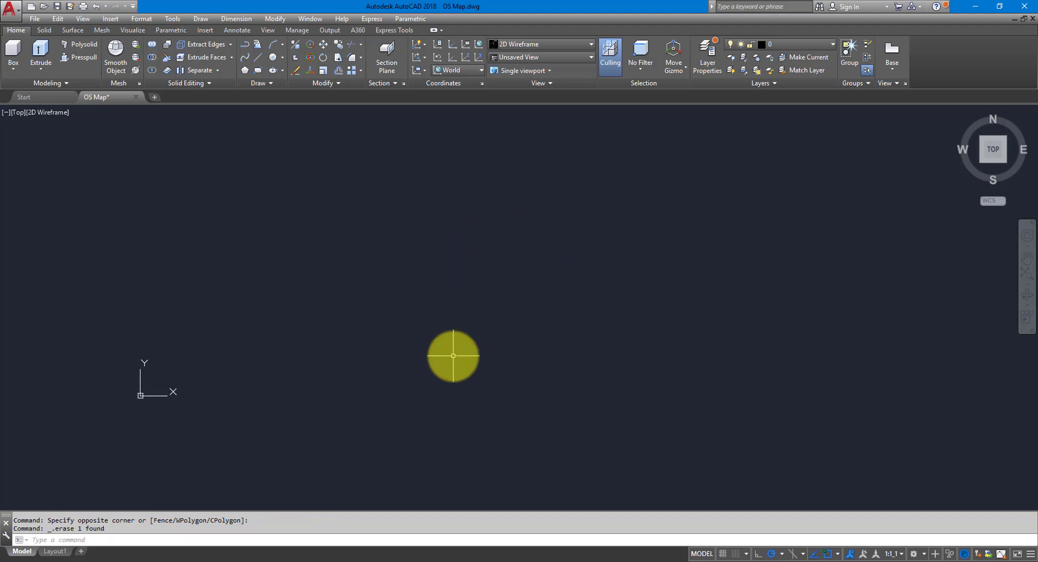
middle_click(723, 196)
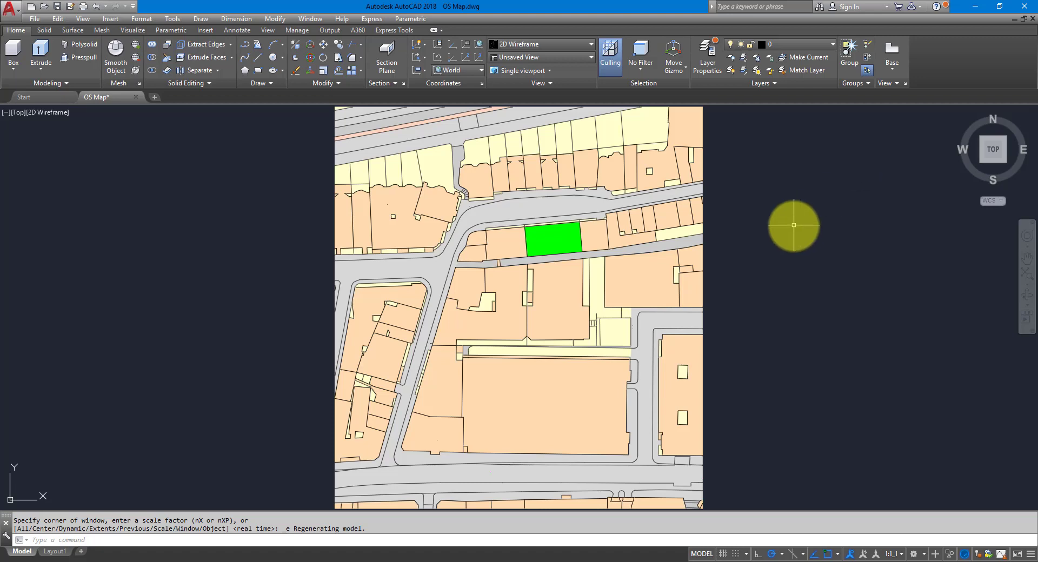
- Switch to Revit, show the Project Browser and open the Level 0 floor plan
left_click(358, 561)
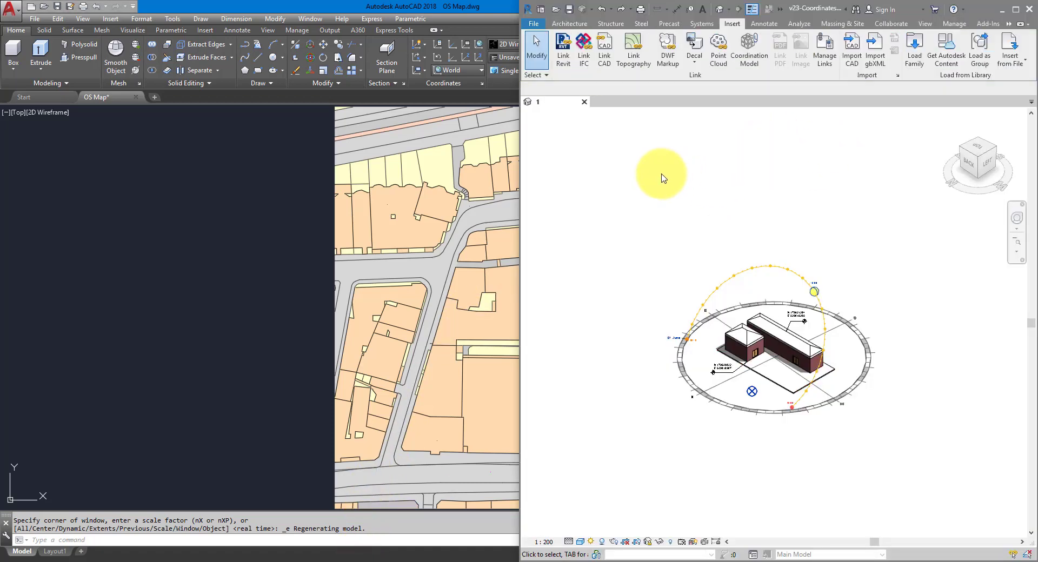
key("p")
key("b")
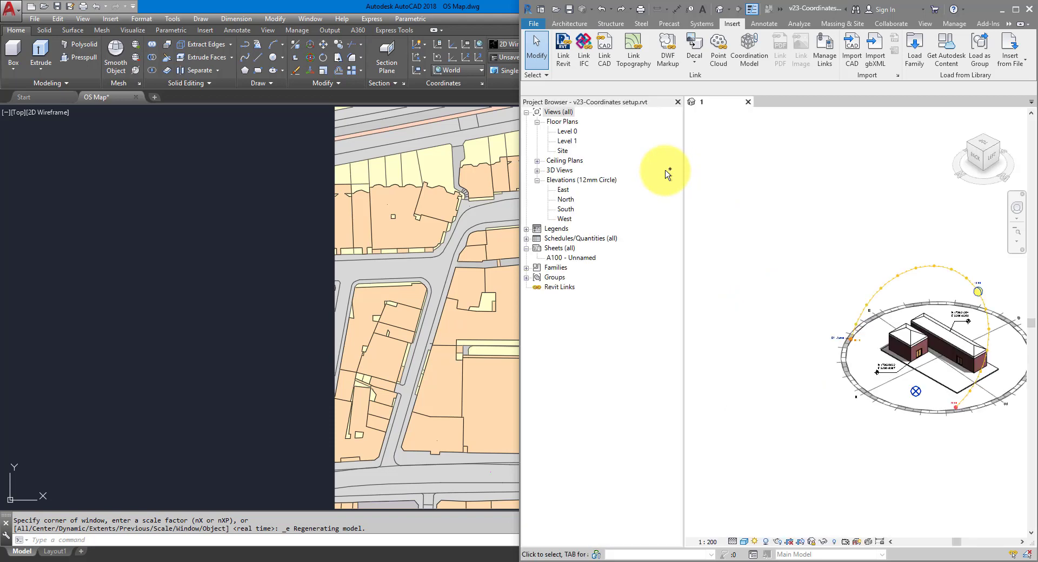
double_click(566, 131)
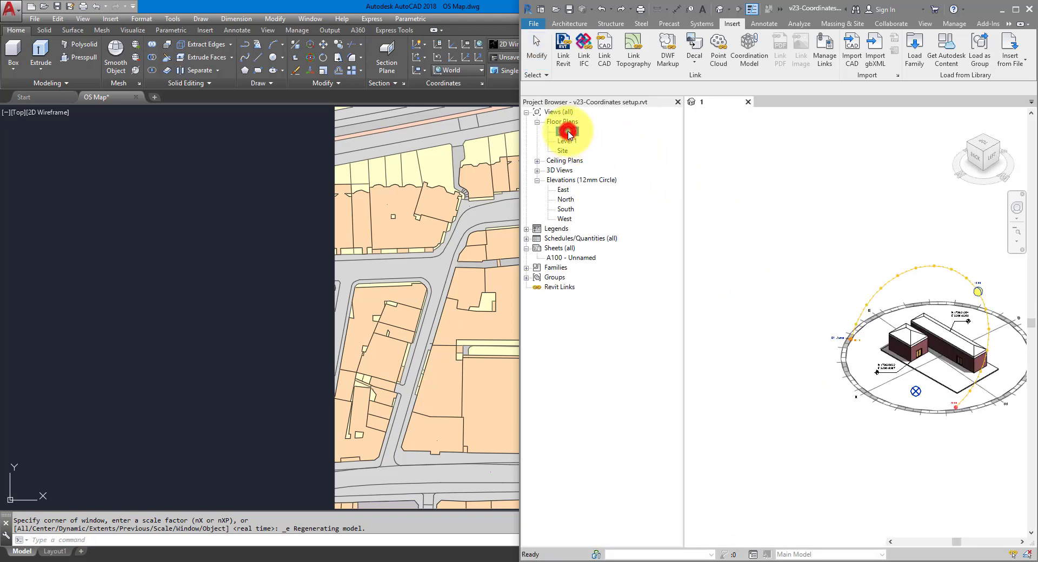
left_click(815, 287)
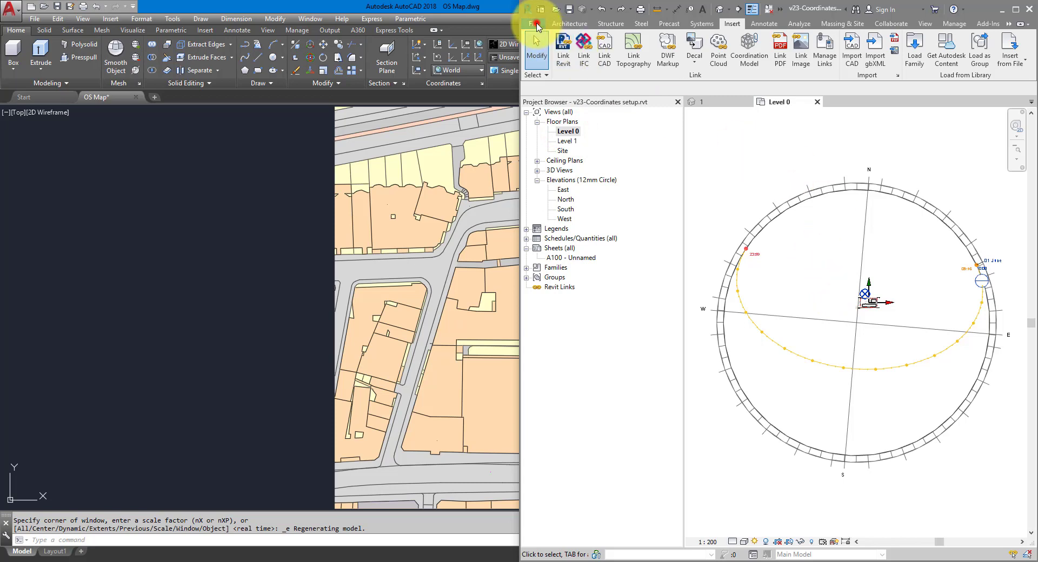
- Start a DWG export of the Level 0 plan and set the export setup's coordinate base to Shared Coordinates
left_click(533, 24)
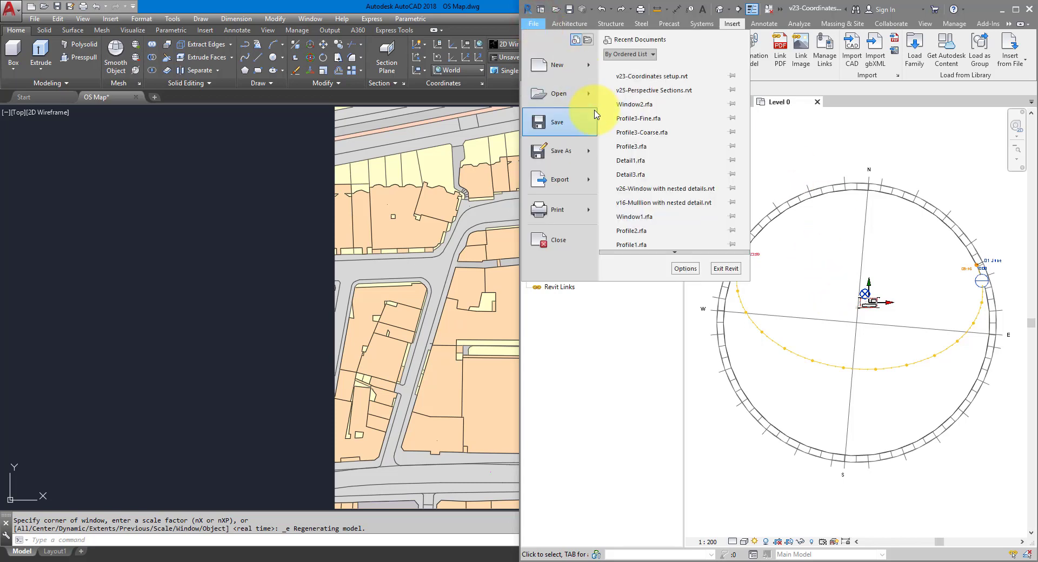
mouse_move(596, 179)
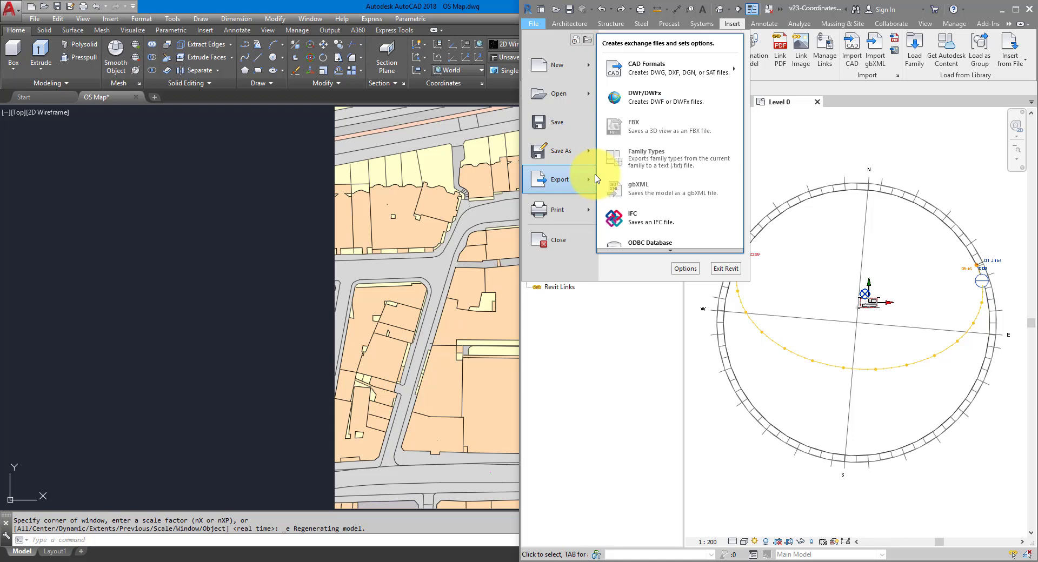
mouse_move(685, 80)
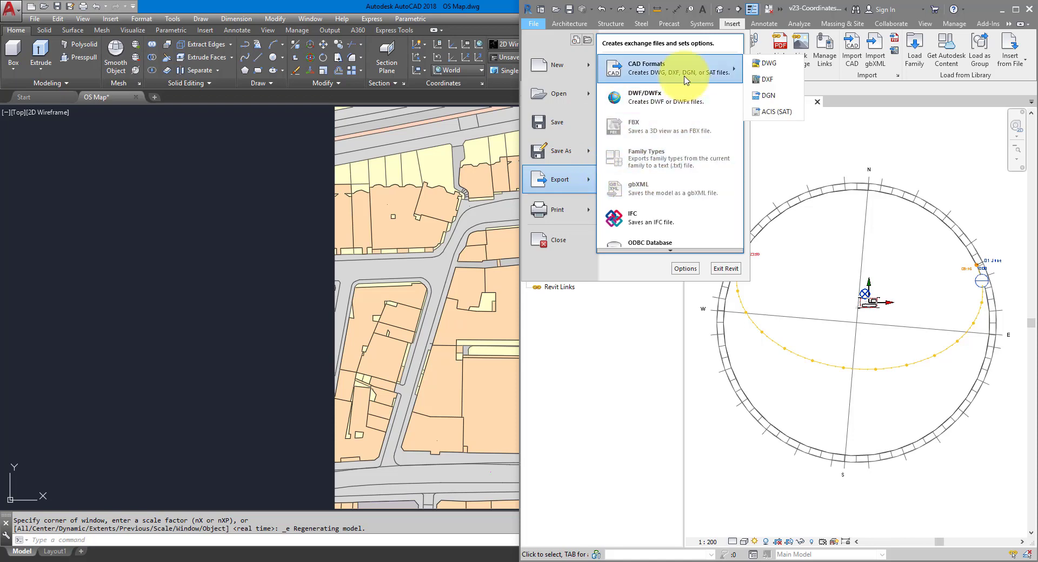
left_click(789, 65)
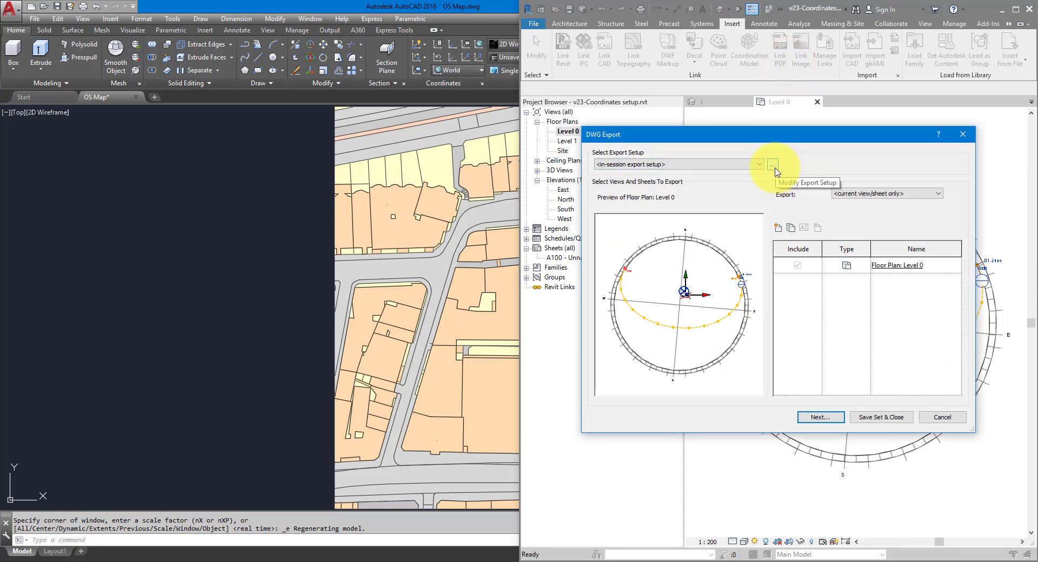
left_click(773, 165)
left_click_drag(809, 143, 740, 213)
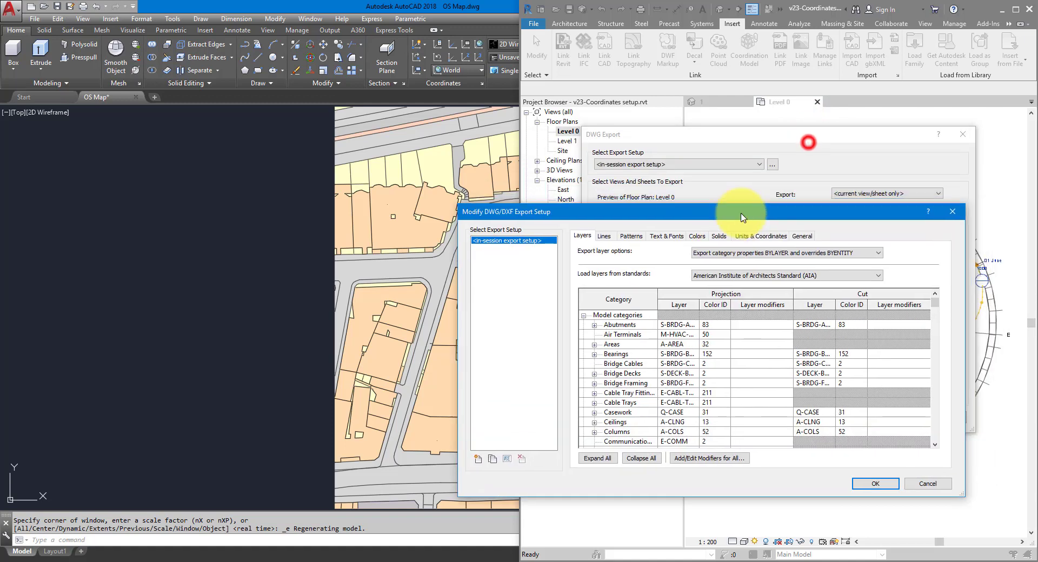
left_click(768, 241)
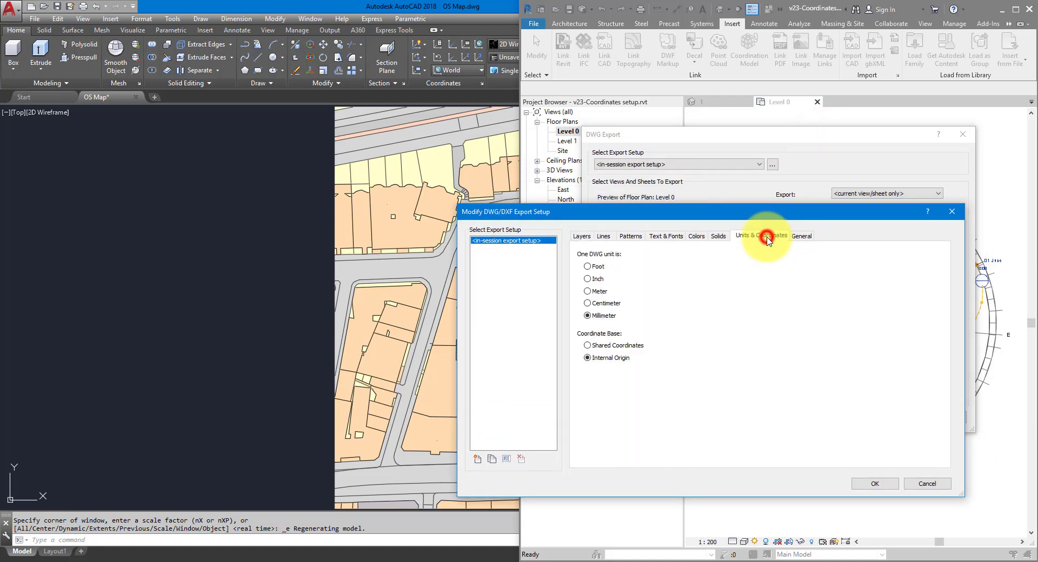
left_click(621, 346)
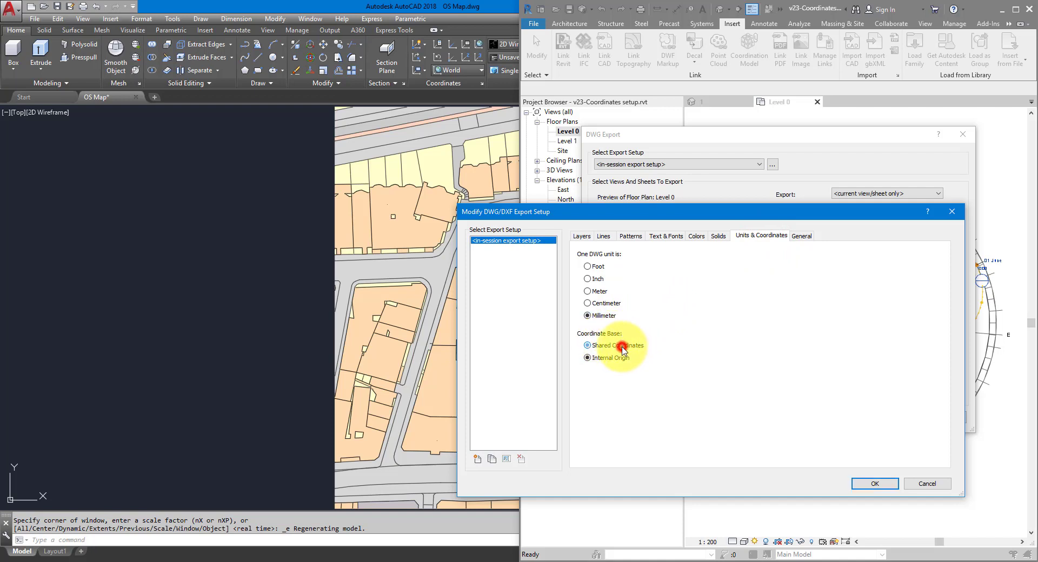
left_click(874, 482)
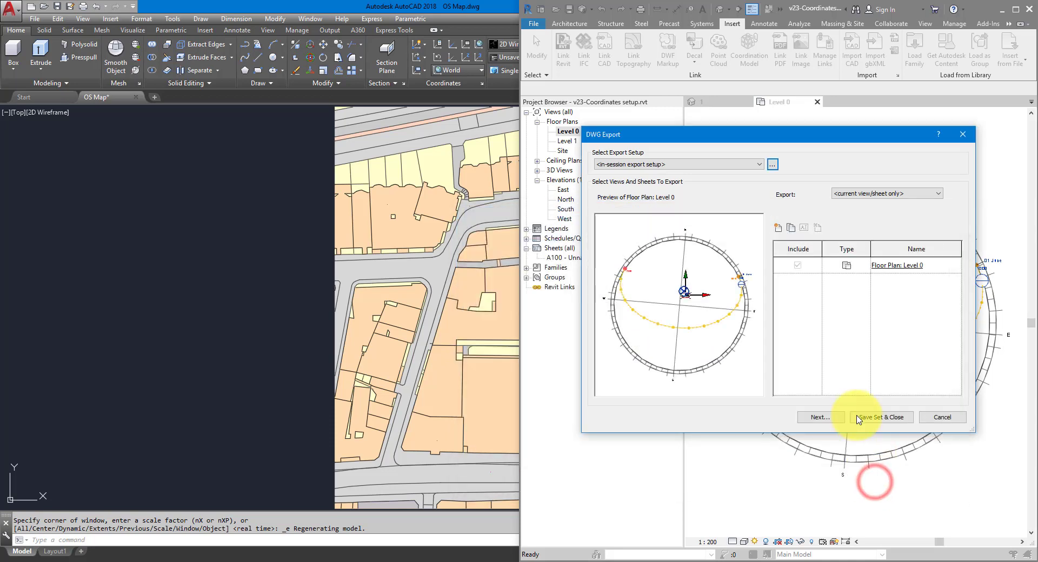
- Export the Level 0 plan to the REVIT folder as an AutoCAD 2018 DWG named Test file
left_click(820, 417)
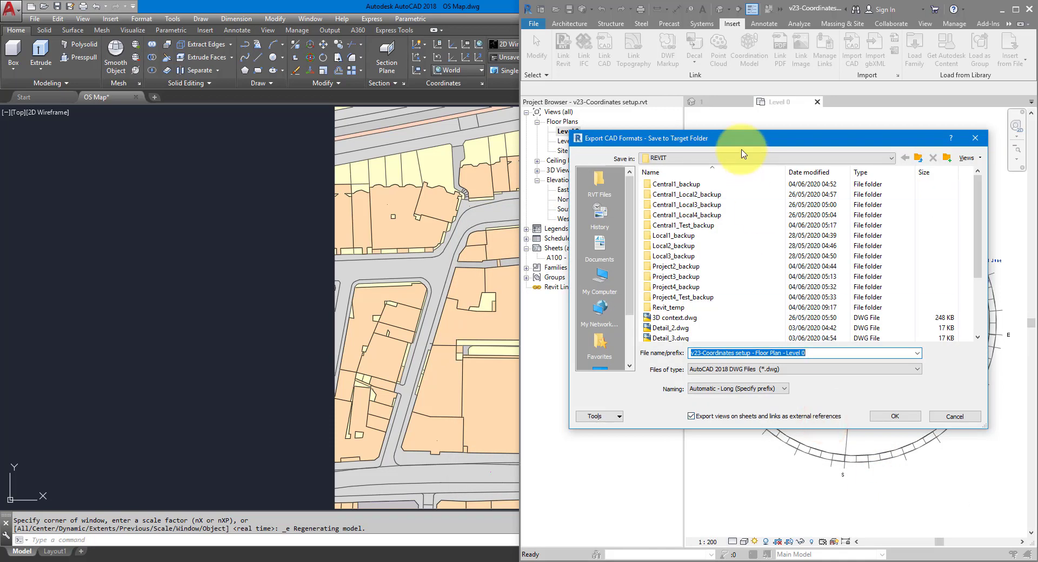
type("Test file")
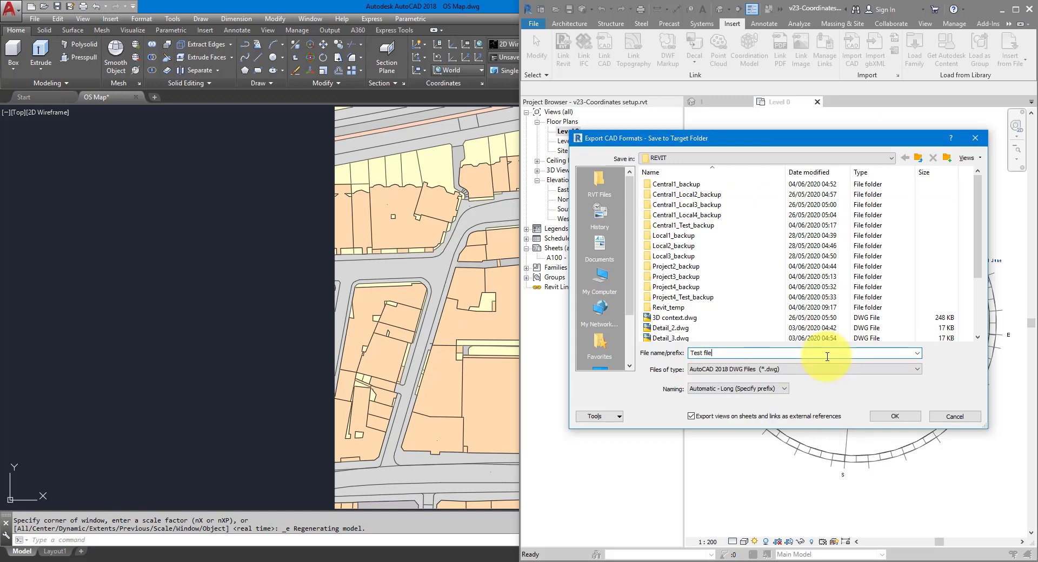
left_click(886, 418)
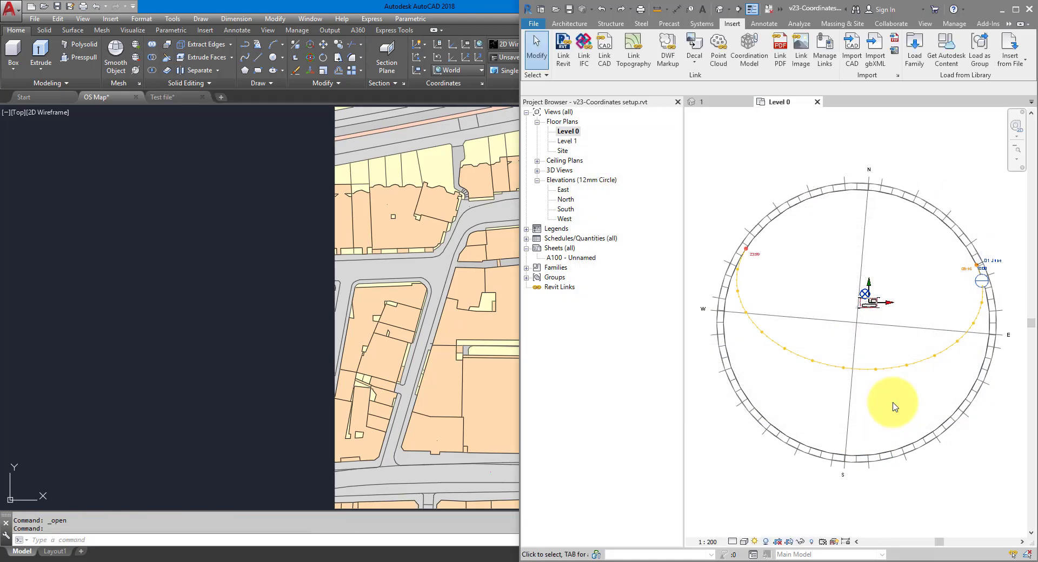
- Switch to AutoCAD and attach Test file.dwg to the OS map as an overlay reference at insertion point 0,0,0, scale 1 and rotation 0
left_click(230, 203)
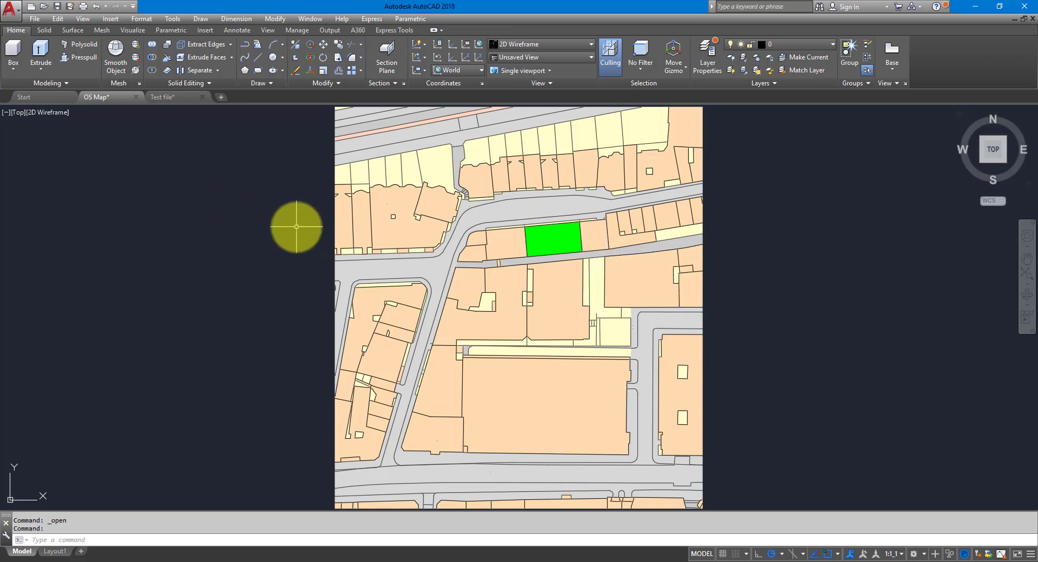
left_click(206, 30)
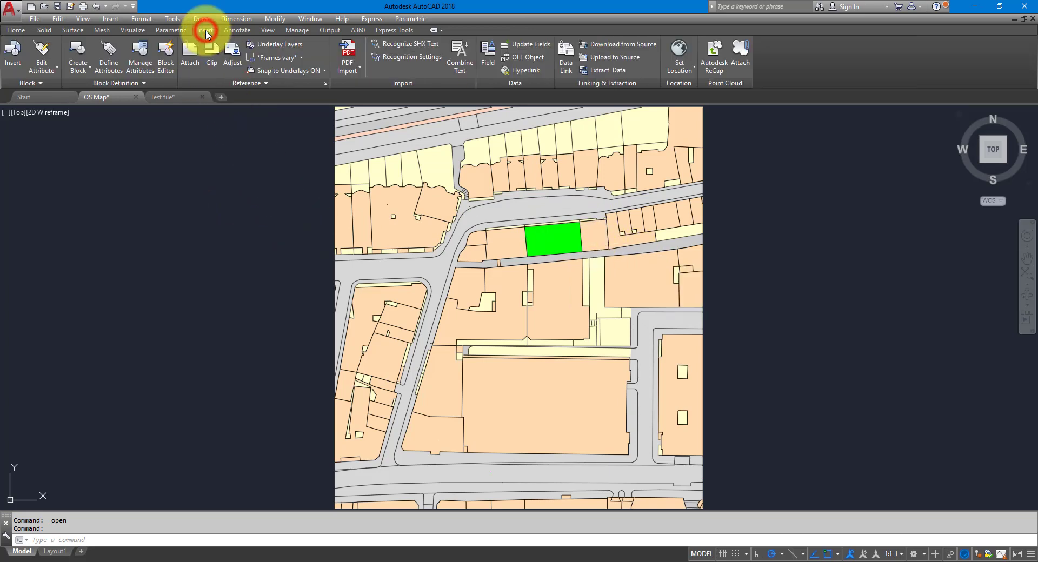
left_click(190, 69)
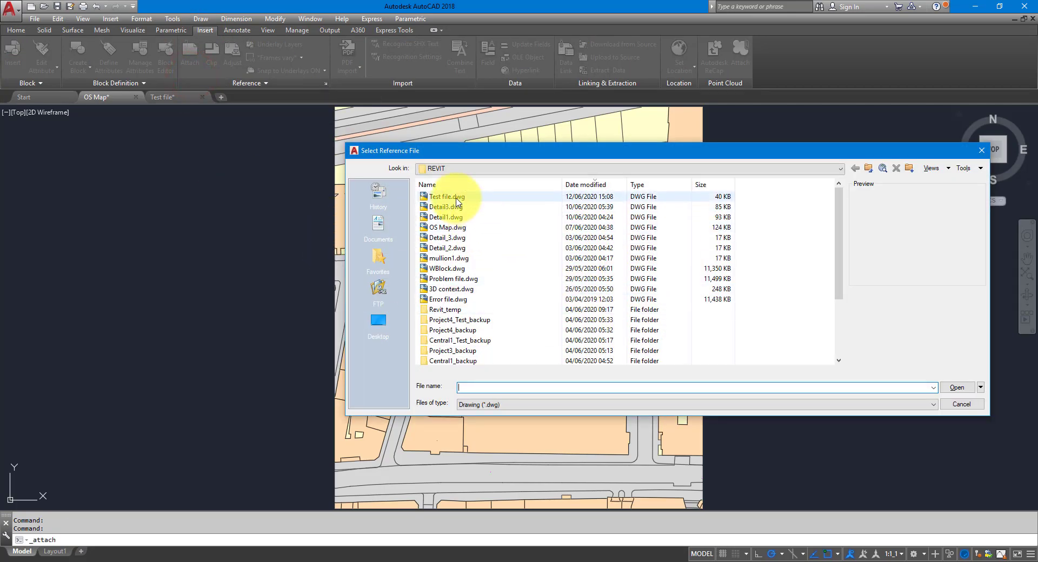
left_click(457, 202)
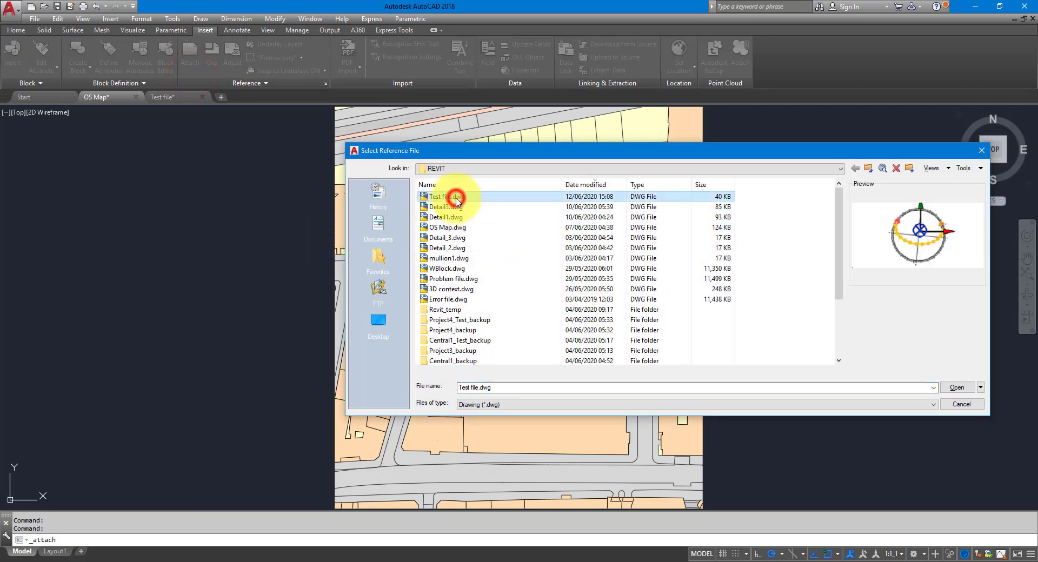
left_click(952, 388)
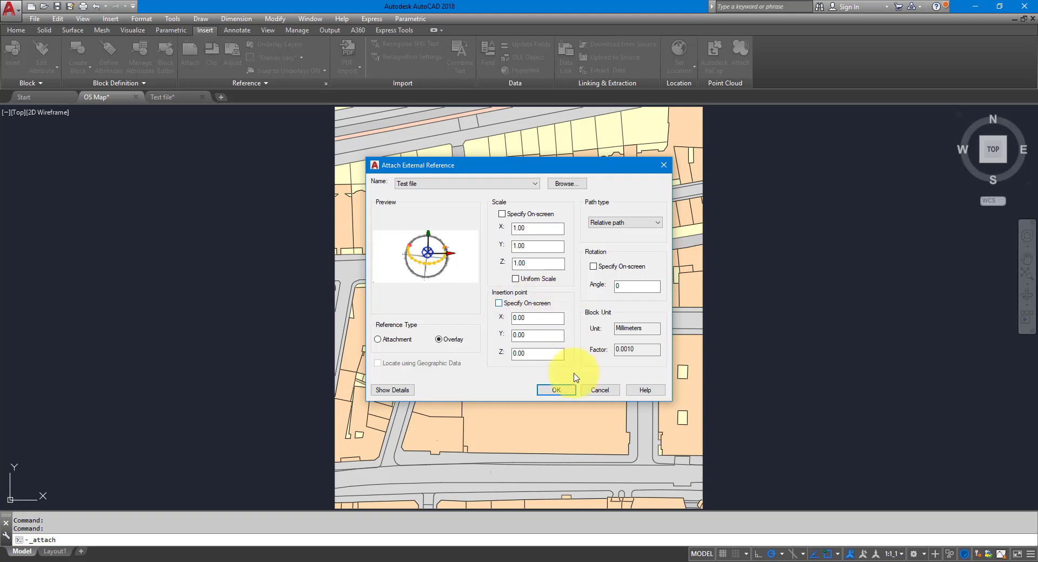
left_click(561, 393)
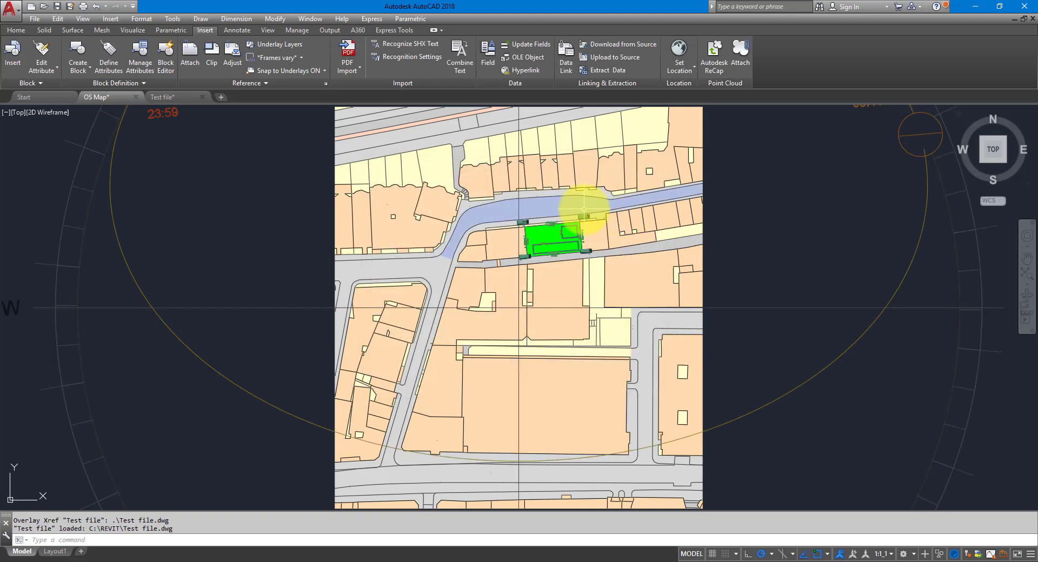
middle_click_drag(566, 242, 549, 292)
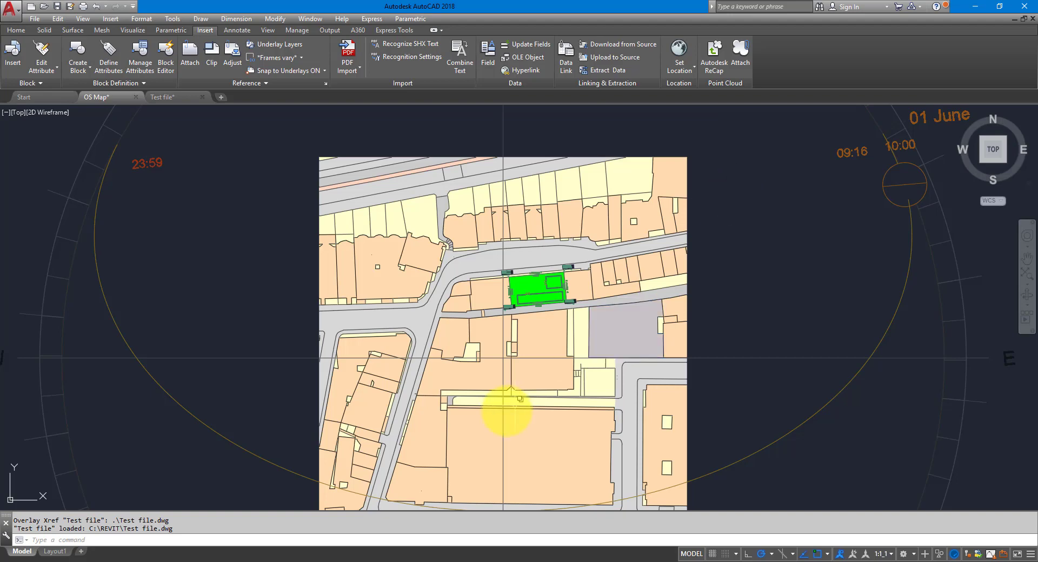
left_click(359, 559)
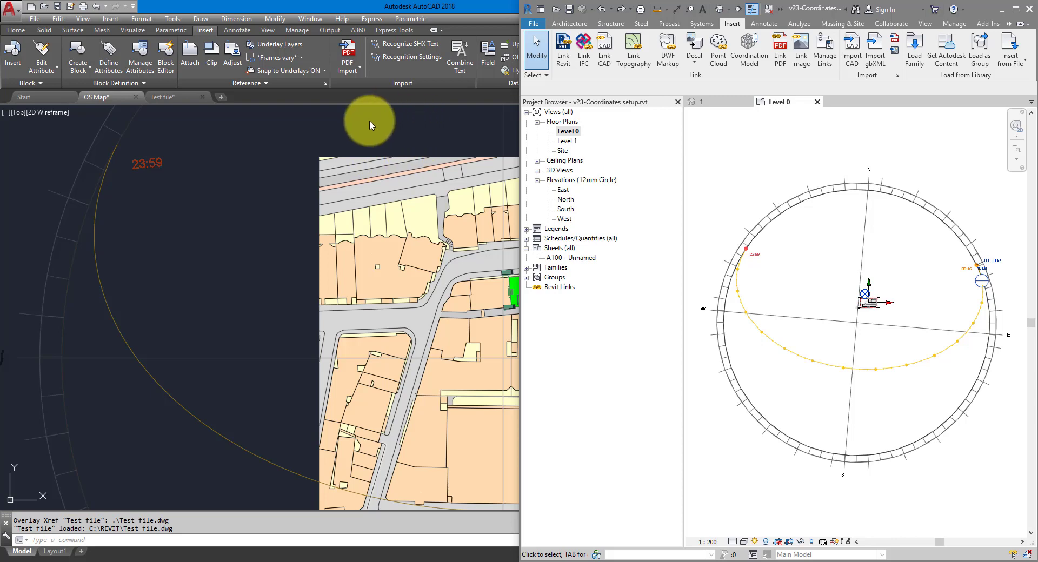
left_click(389, 103)
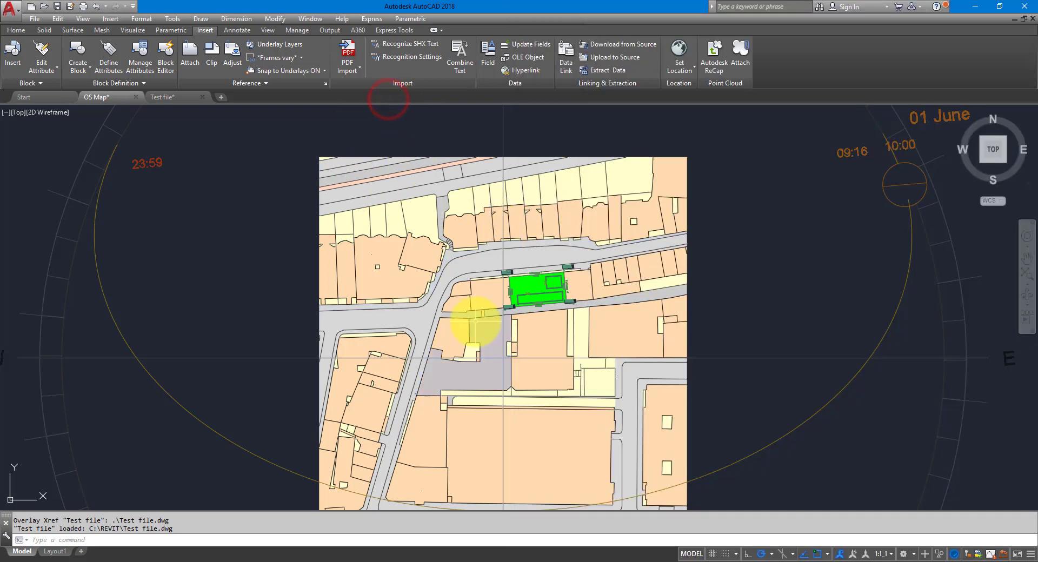
left_click(532, 280)
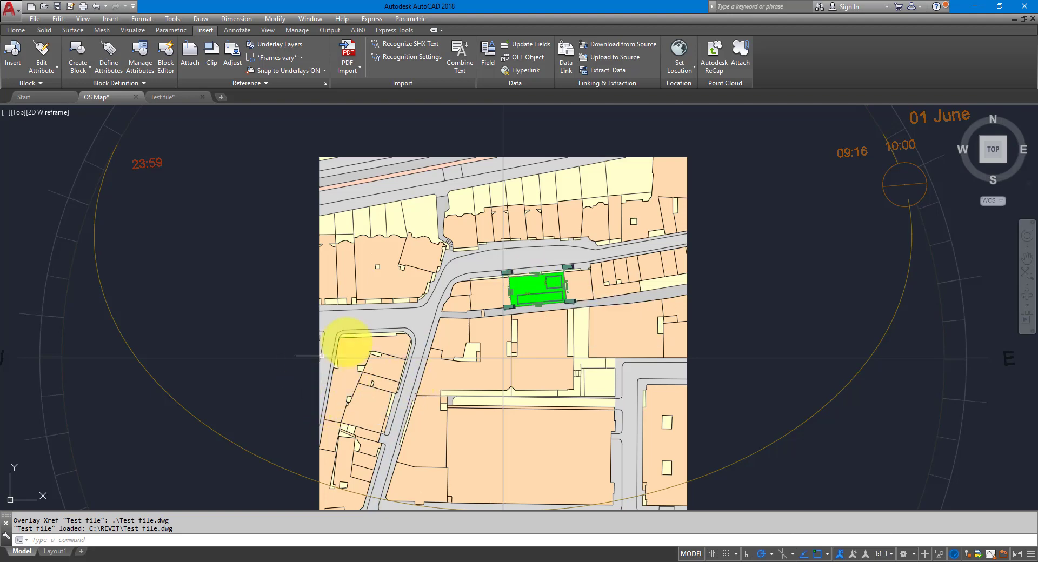
- Switch to Revit, start a CAD link in the Level 0 plan and choose OS Map.dwg as the file
left_click(359, 557)
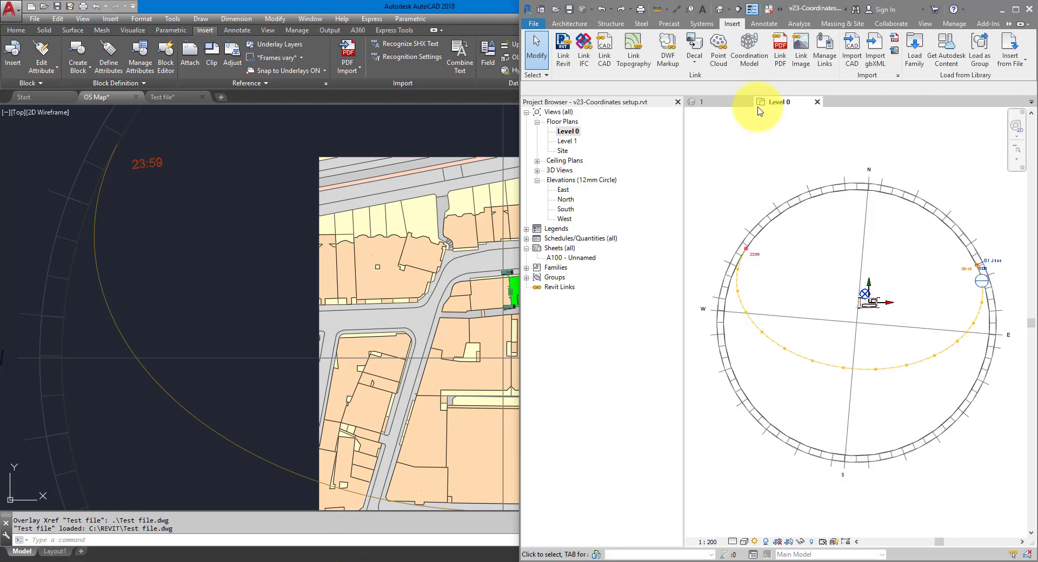
left_click(732, 23)
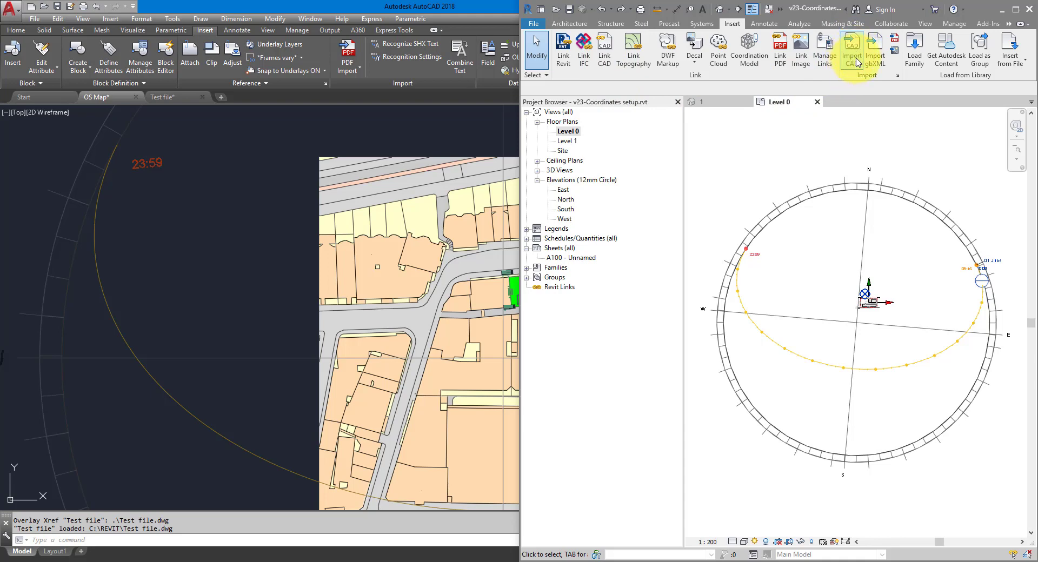
left_click(606, 59)
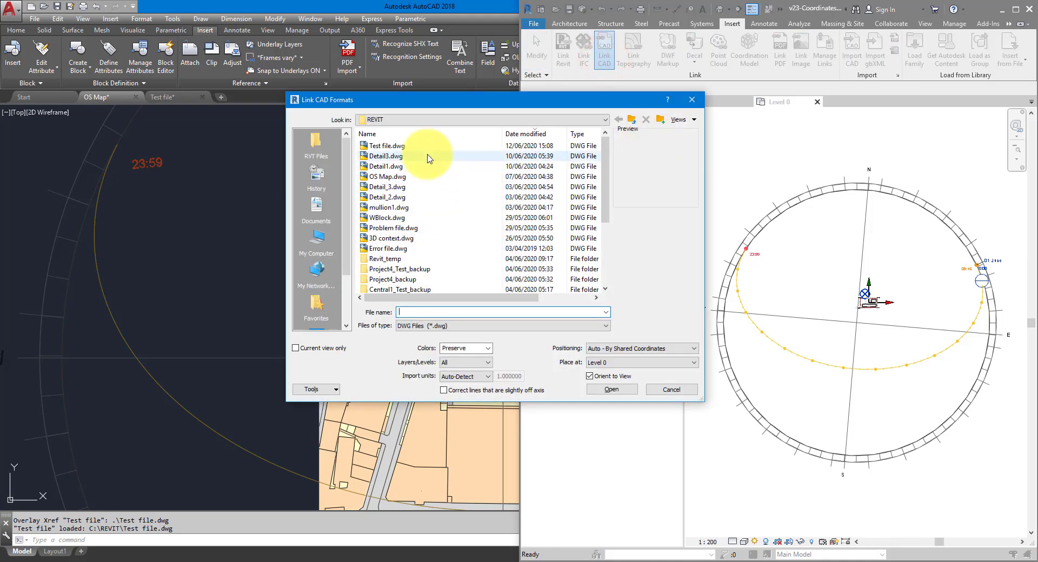
left_click(399, 177)
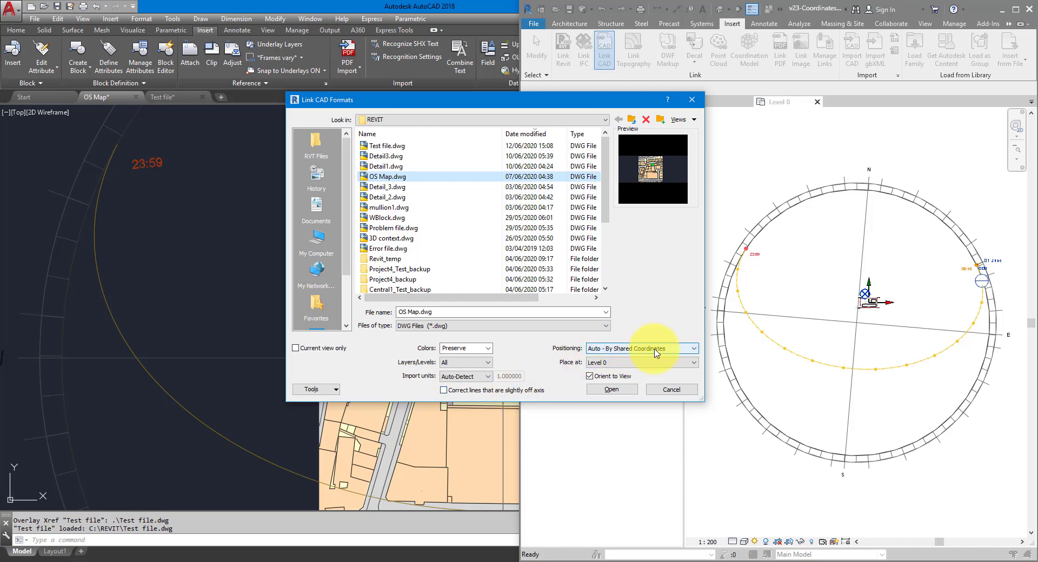
- Link the OS map with positioning Auto - By Shared Coordinates, placed at Level 0
left_click(675, 348)
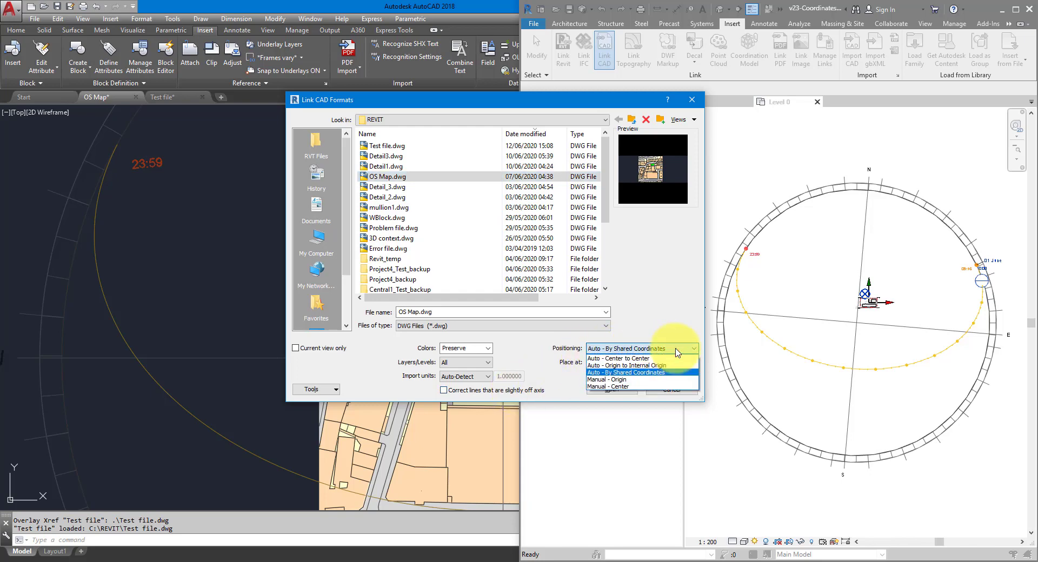
left_click(663, 378)
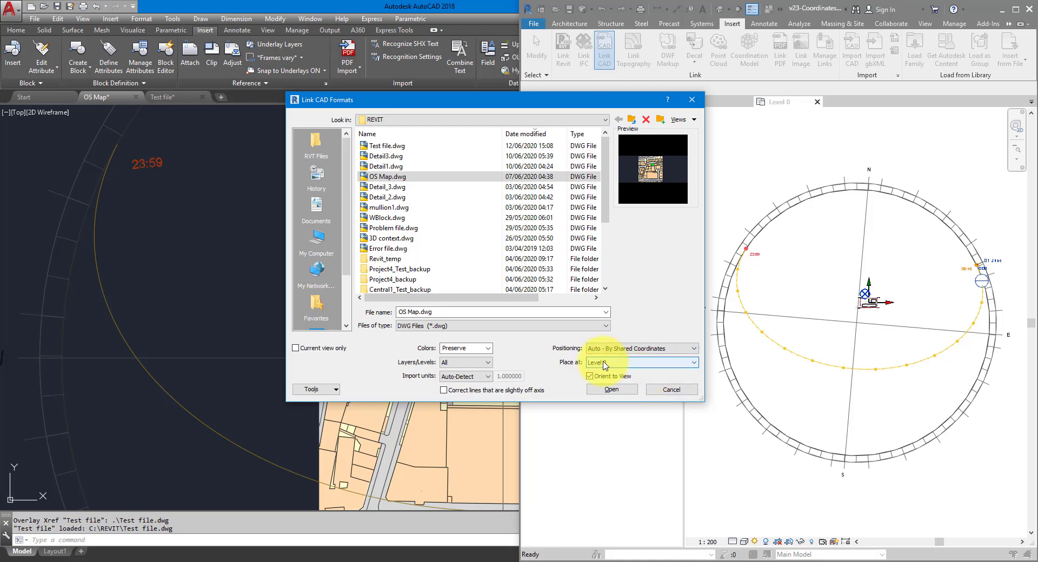
left_click(626, 364)
left_click(630, 362)
left_click(636, 364)
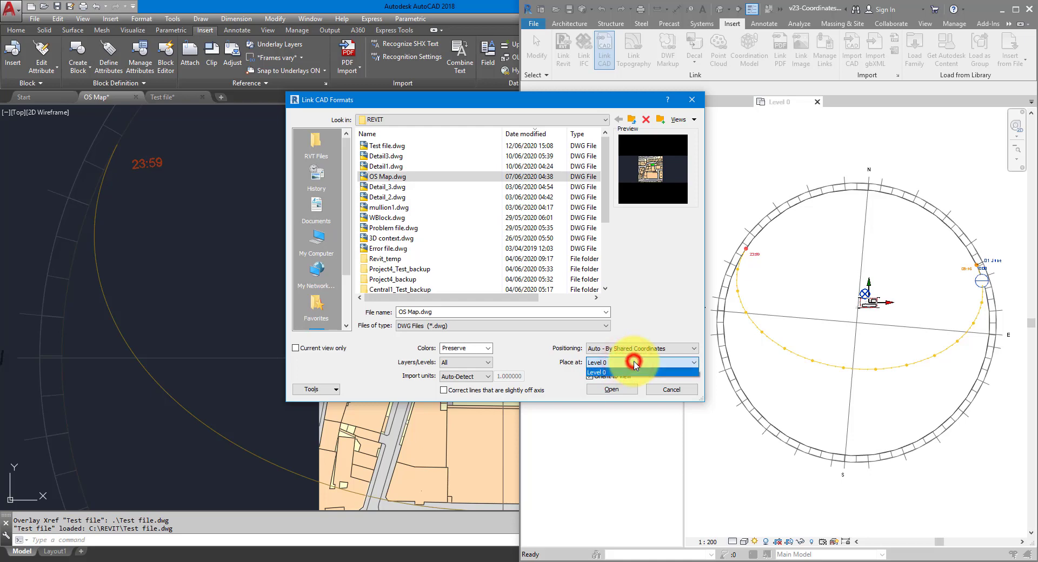
left_click(602, 373)
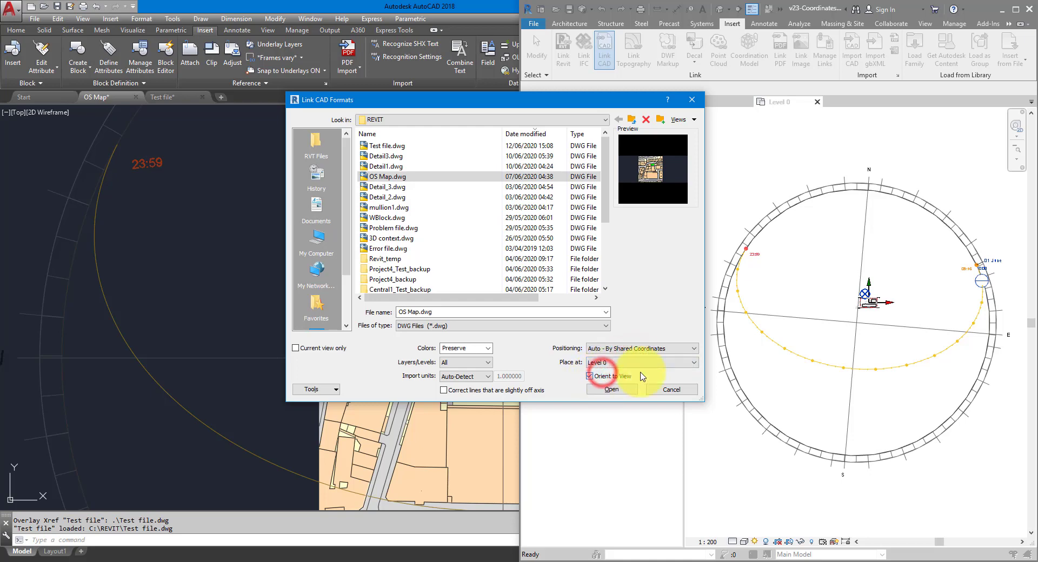
left_click(610, 390)
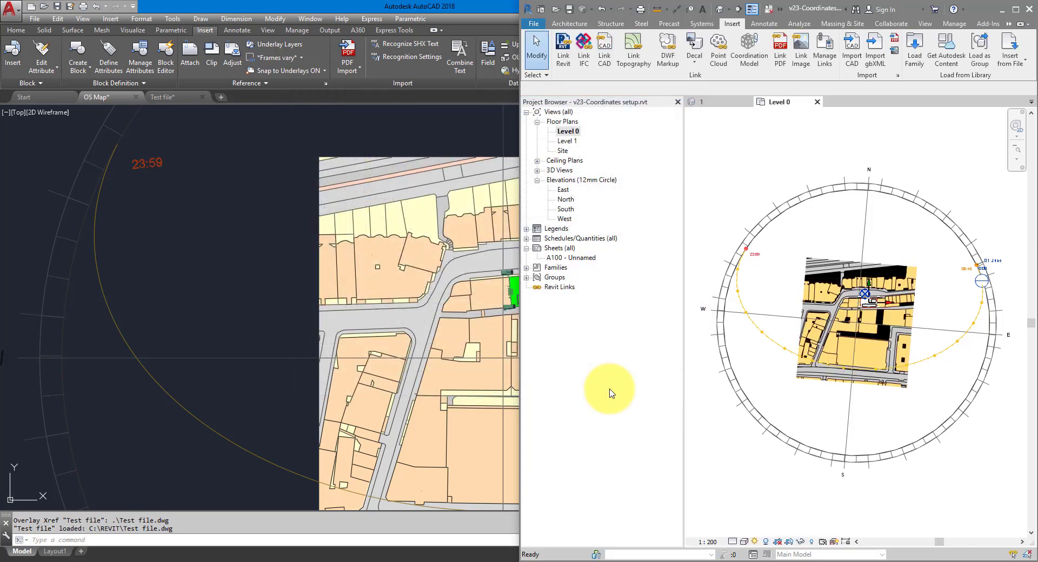
- Examine how the building sits on the linked OS map in the Level 0 plan and in the default 3D view
scroll(870, 300, "up", 4)
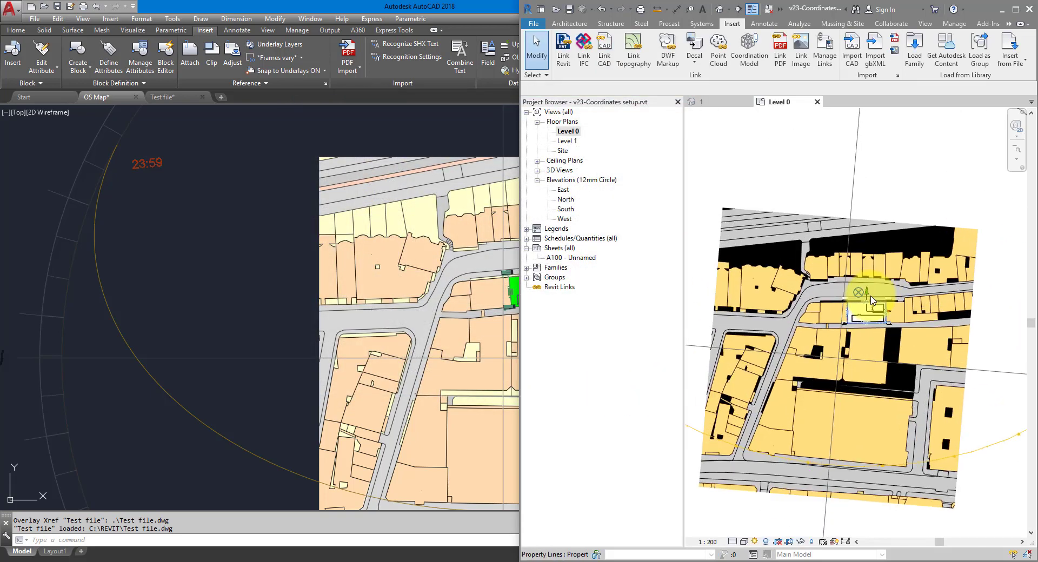
scroll(868, 299, "up", 5)
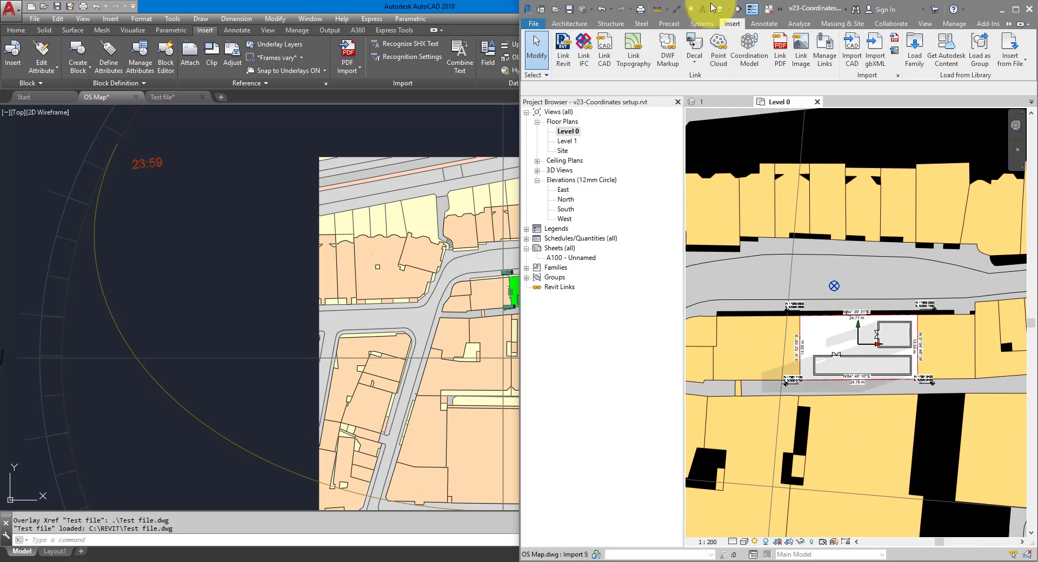
left_click(718, 10)
left_click(677, 102)
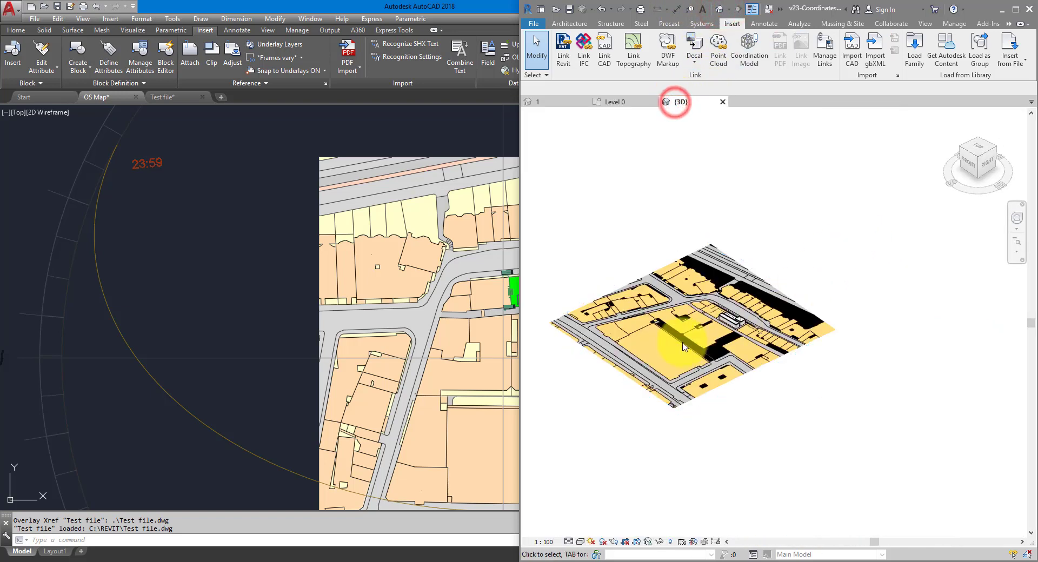
scroll(724, 324, "up", 5)
left_click(738, 288)
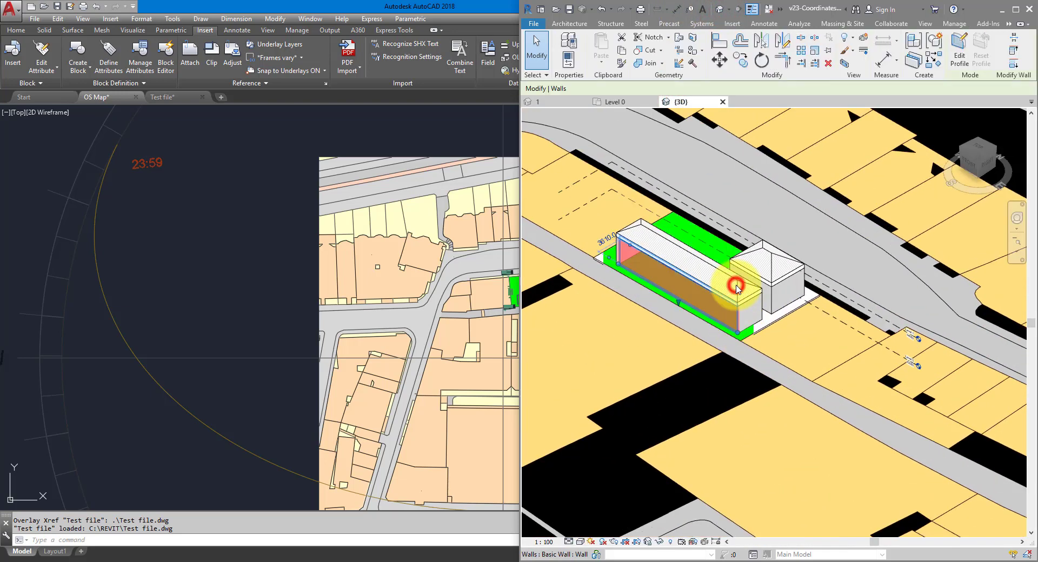
middle_click_drag(738, 285, 752, 324, "shift")
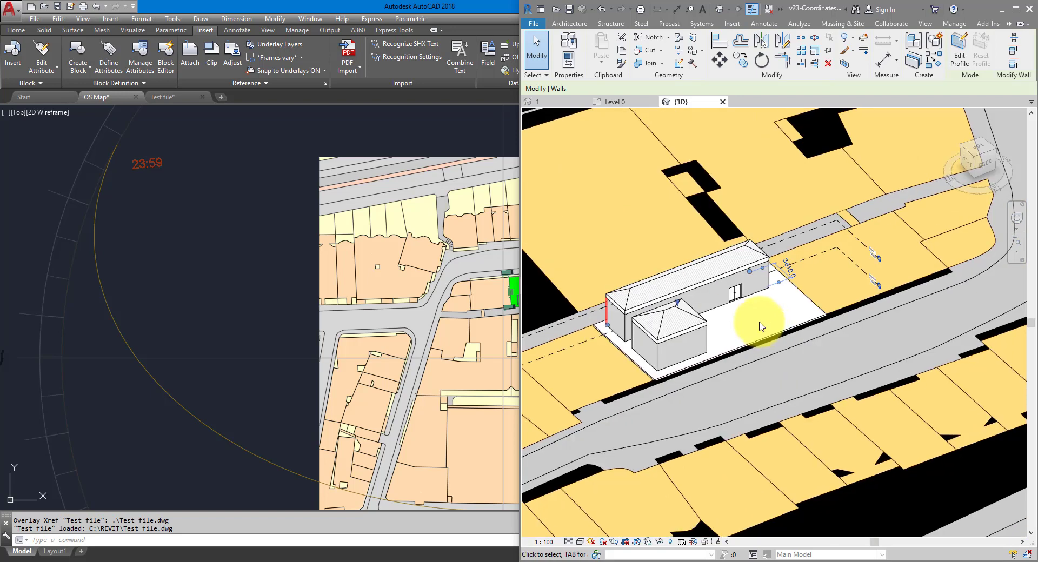